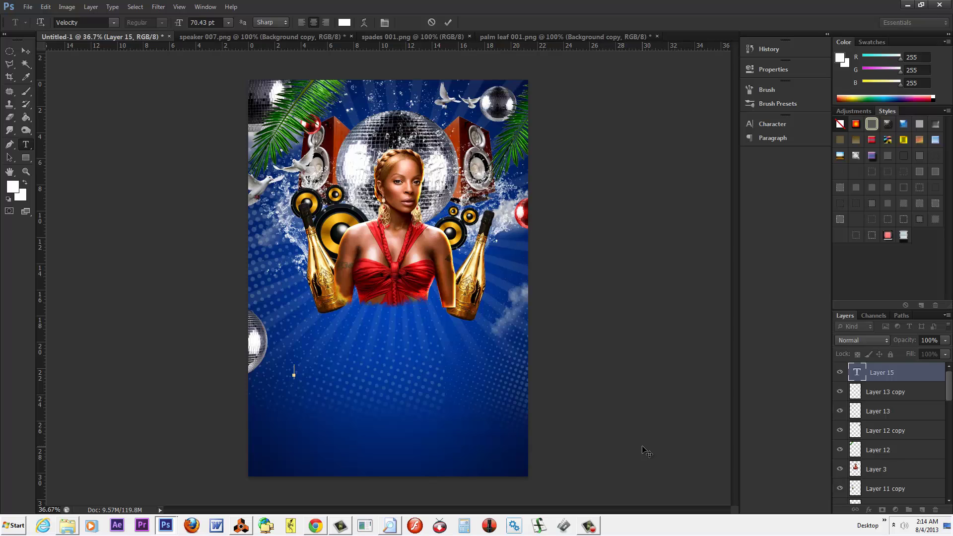
Add the title text "deluxe" in Velocity, scale it to about 428% and place it across the woman's waist and the bottles.
type("deluxe")
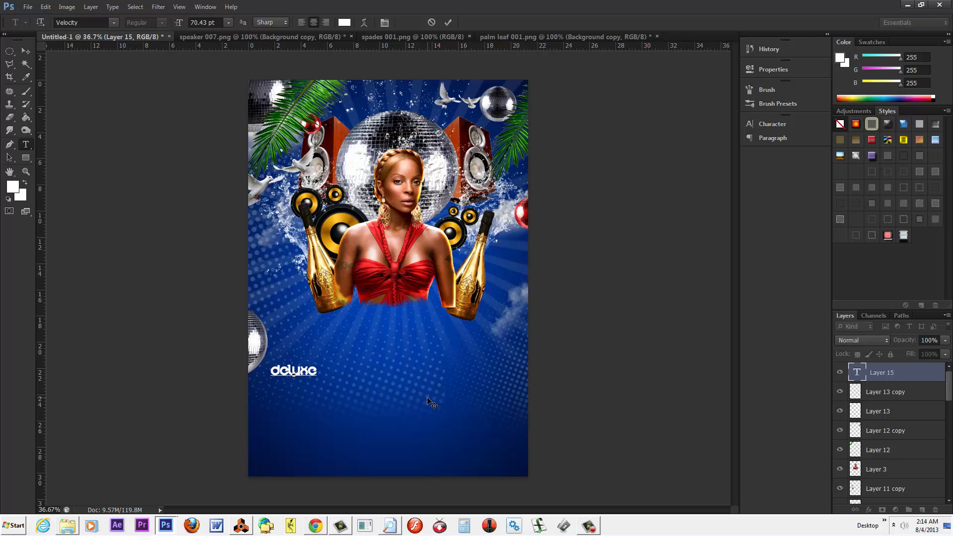
left_click(26, 52)
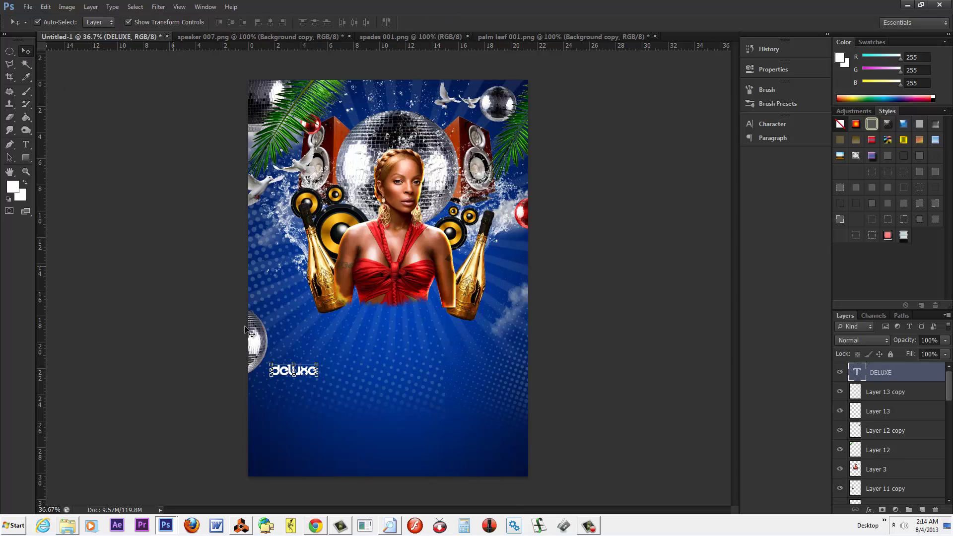
left_click(317, 379)
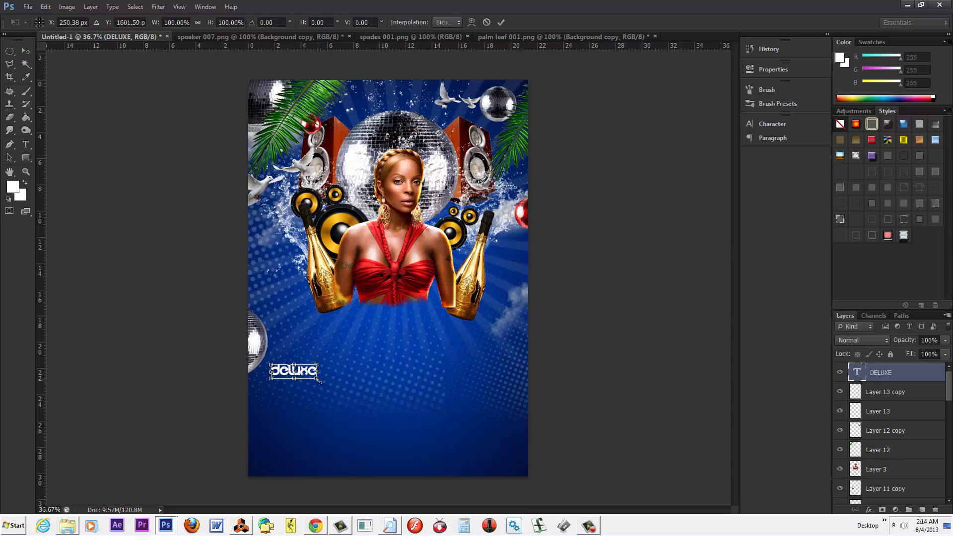
left_click_drag(319, 380, 453, 421)
left_click_drag(411, 385, 448, 297)
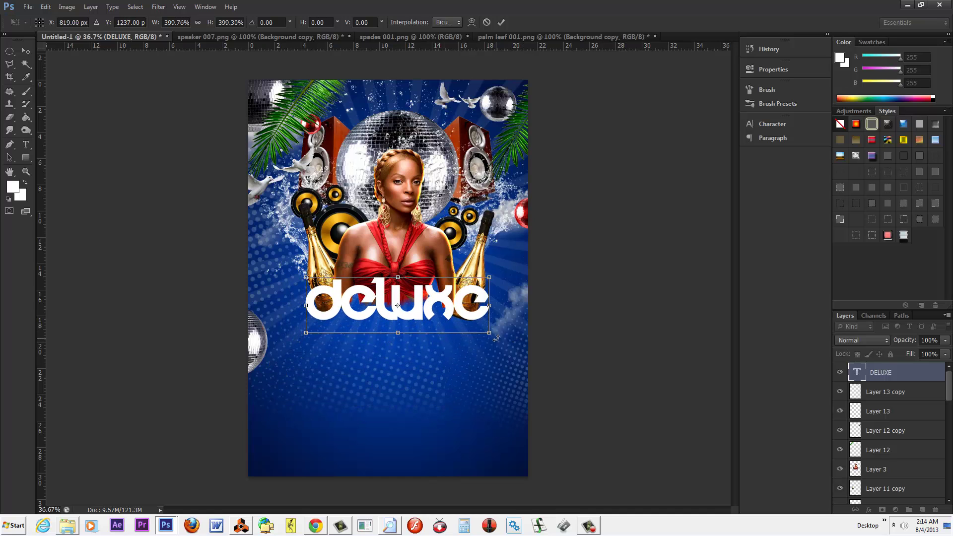
left_click_drag(491, 334, 503, 344)
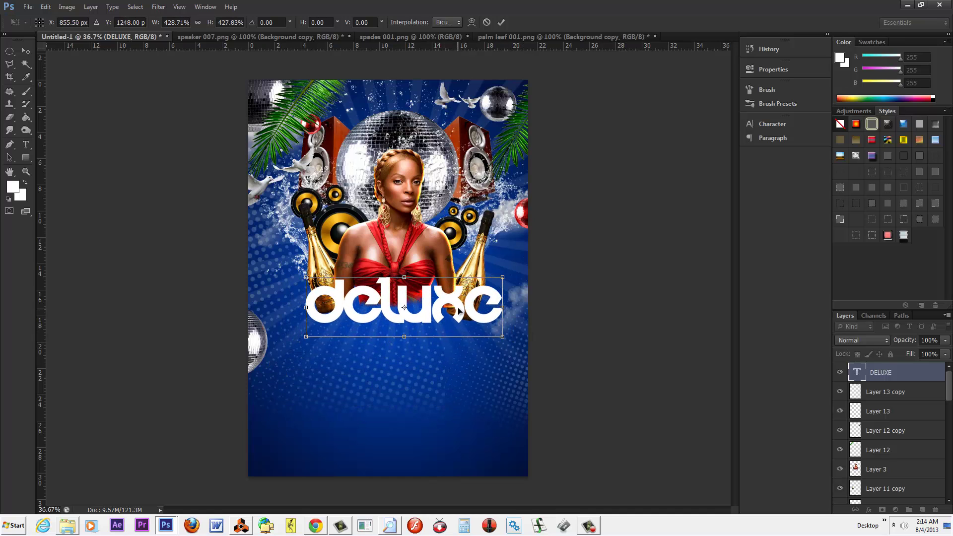
left_click_drag(459, 311, 450, 314)
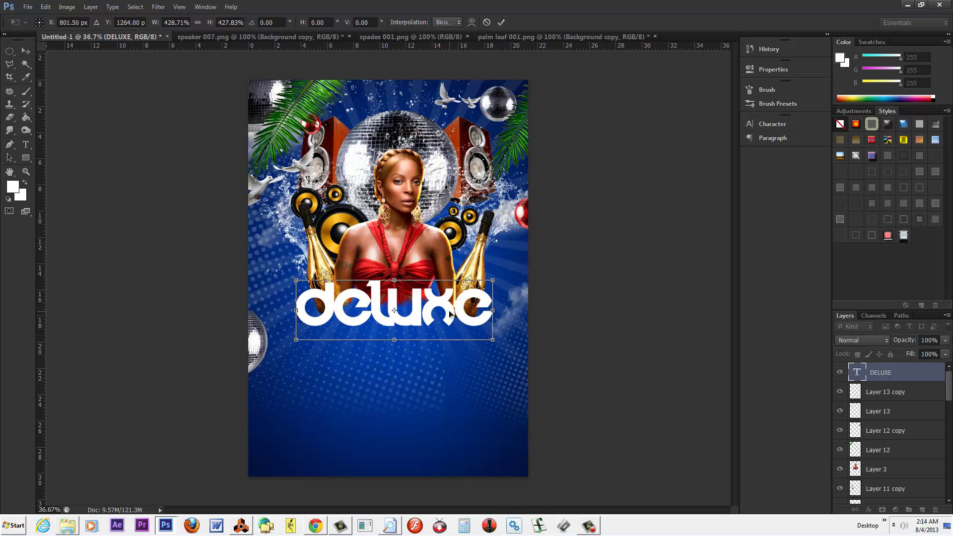
left_click(26, 144)
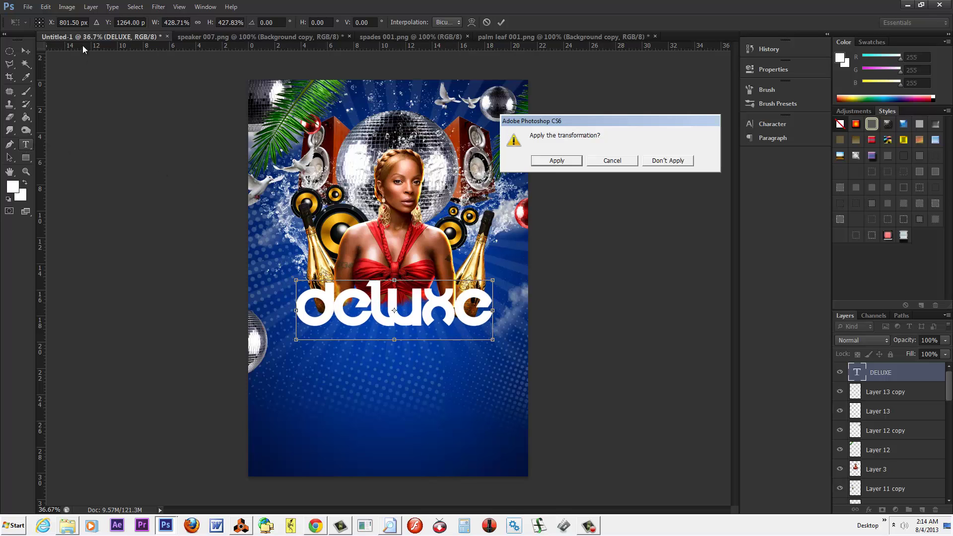
left_click(551, 161)
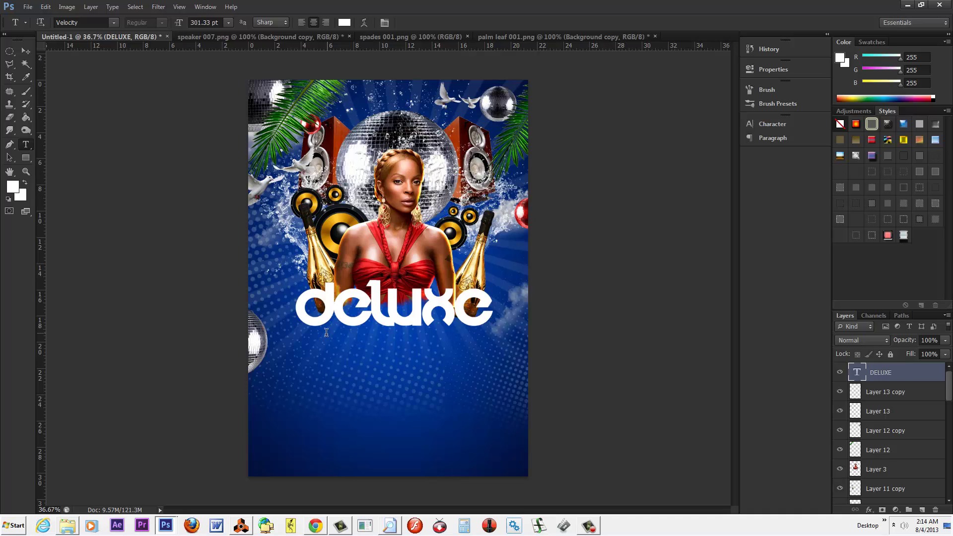
Change the font of the whole "deluxe" title to Zephyr.
double_click(308, 300)
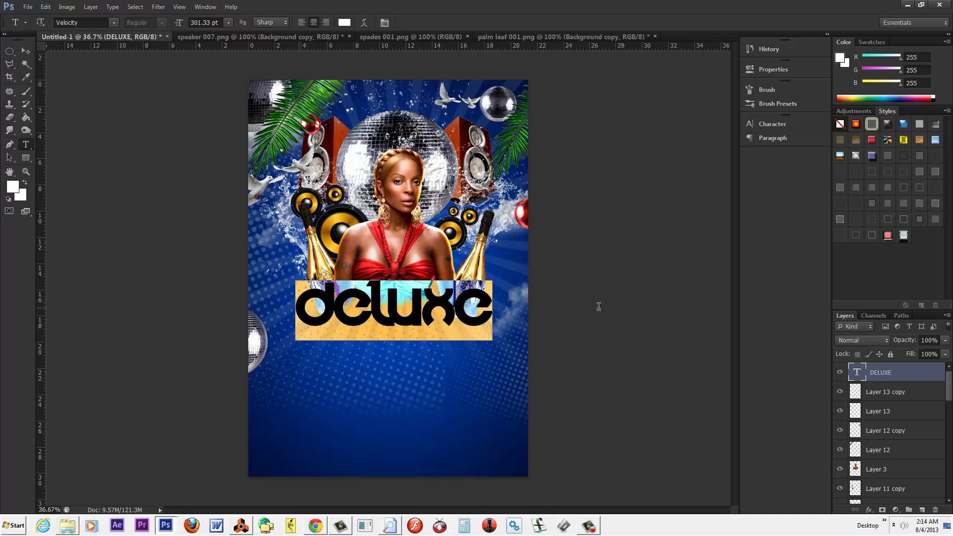
left_click(112, 24)
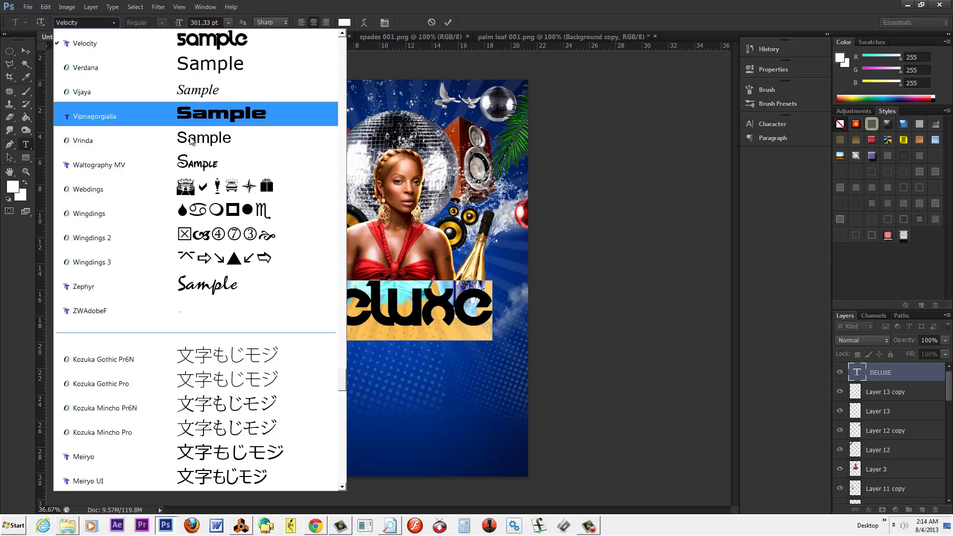
mouse_move(343, 387)
left_mouse_down()
mouse_move(344, 347)
mouse_move(344, 381)
left_mouse_up()
left_click(267, 383)
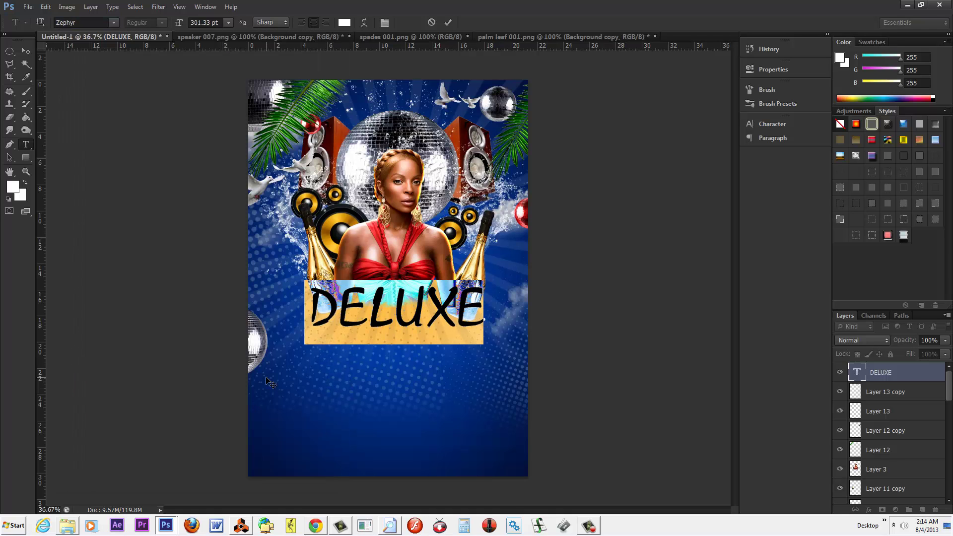
left_click(115, 23)
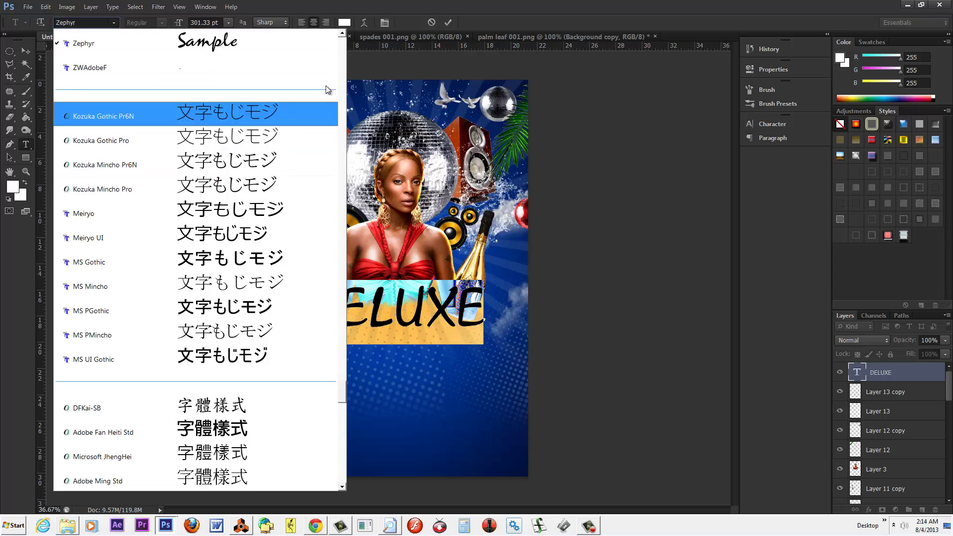
scroll(291, 155, "up", 2)
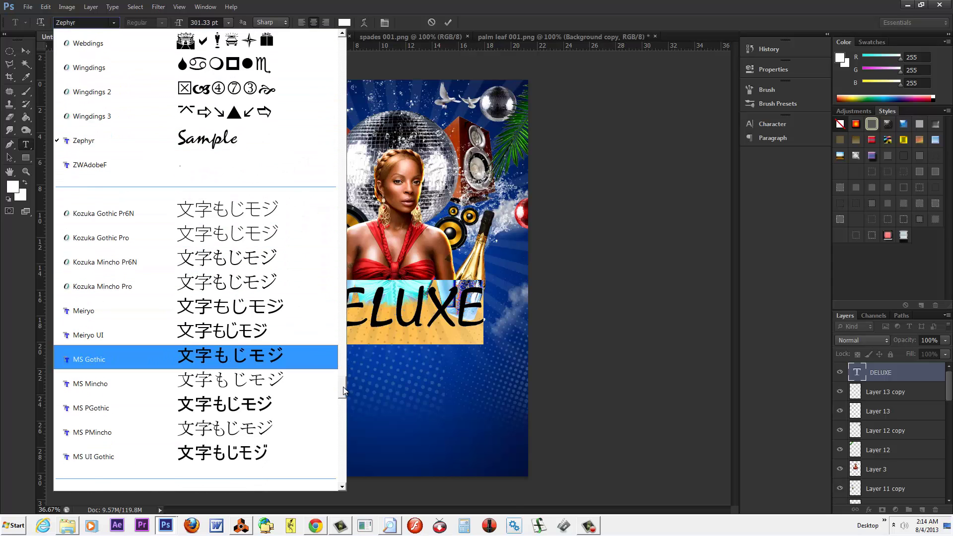
Retype the title's letters after the capital D as lowercase "eluxe".
left_click(424, 316)
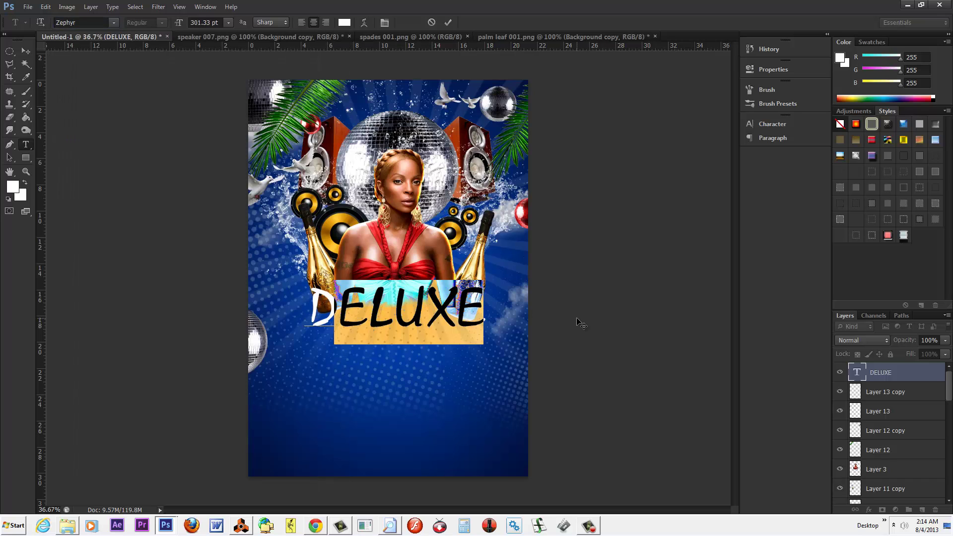
type("elux")
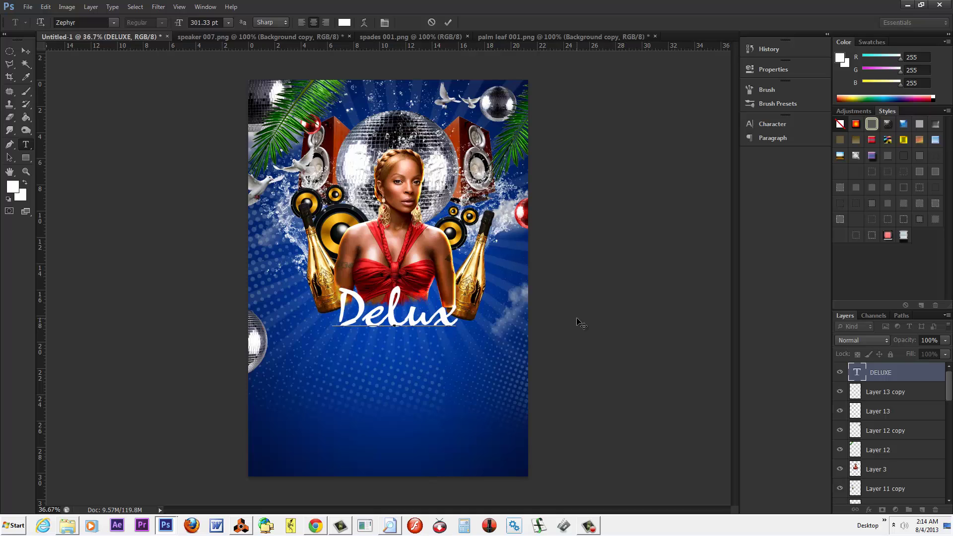
type("e")
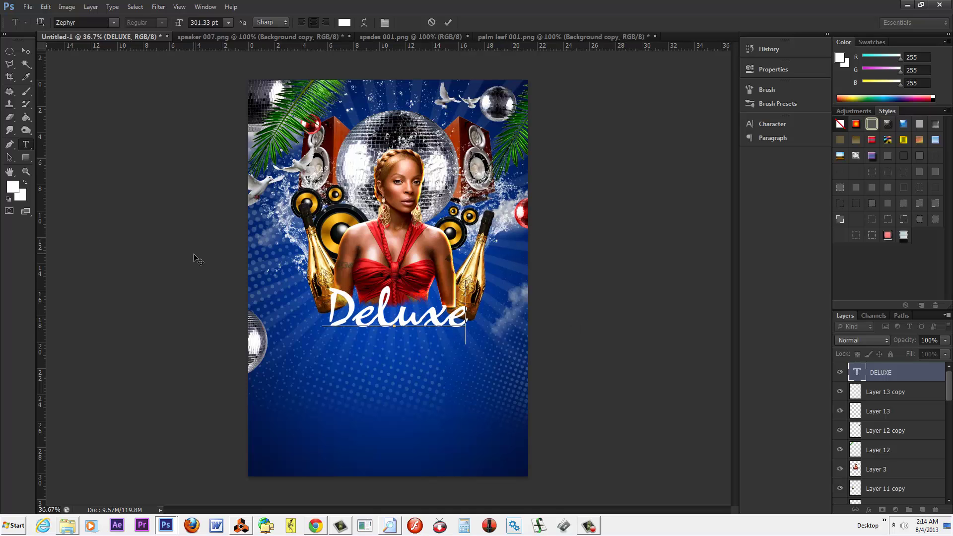
Set the Deluxe title's font to SARAH SCRIPT and enlarge its size to 560.33 pt.
left_click(332, 308)
double_click(333, 308)
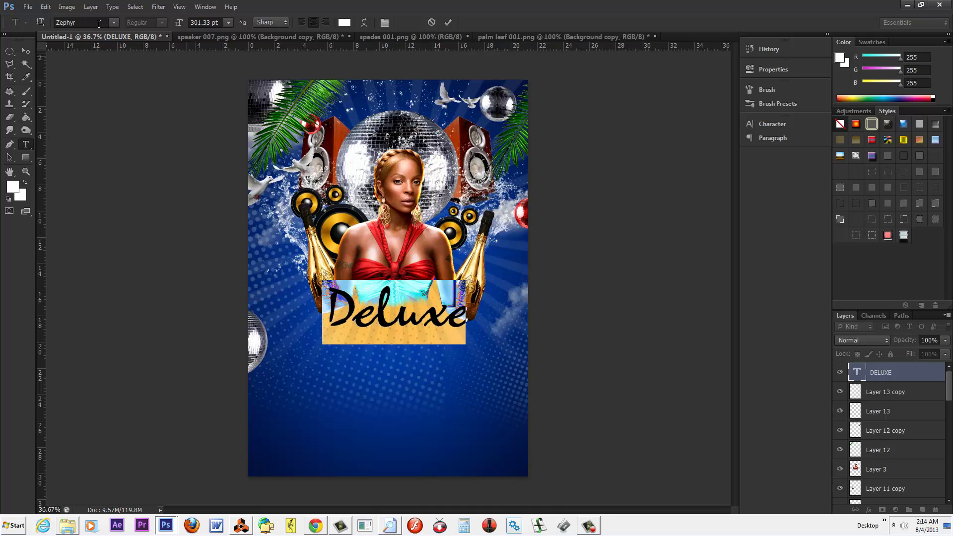
left_click(115, 24)
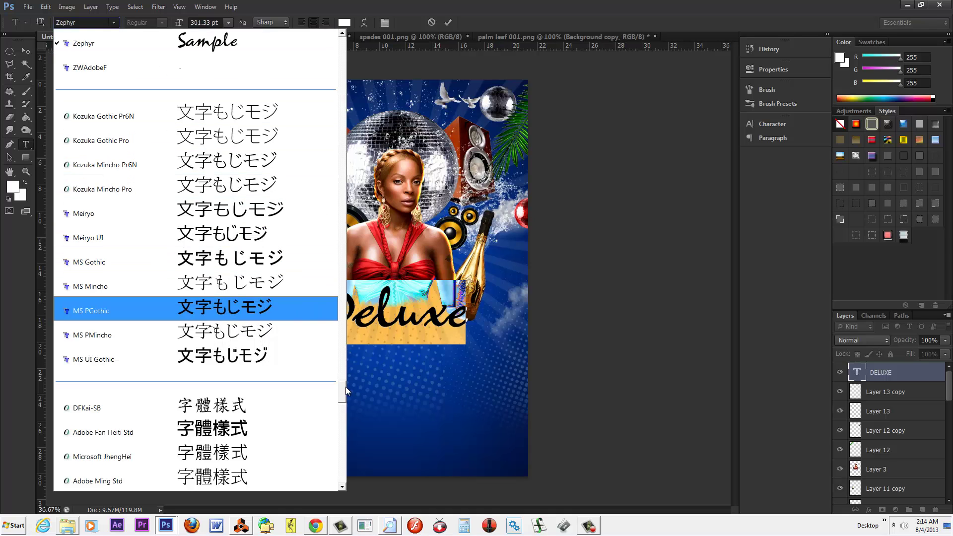
left_click_drag(345, 386, 349, 343)
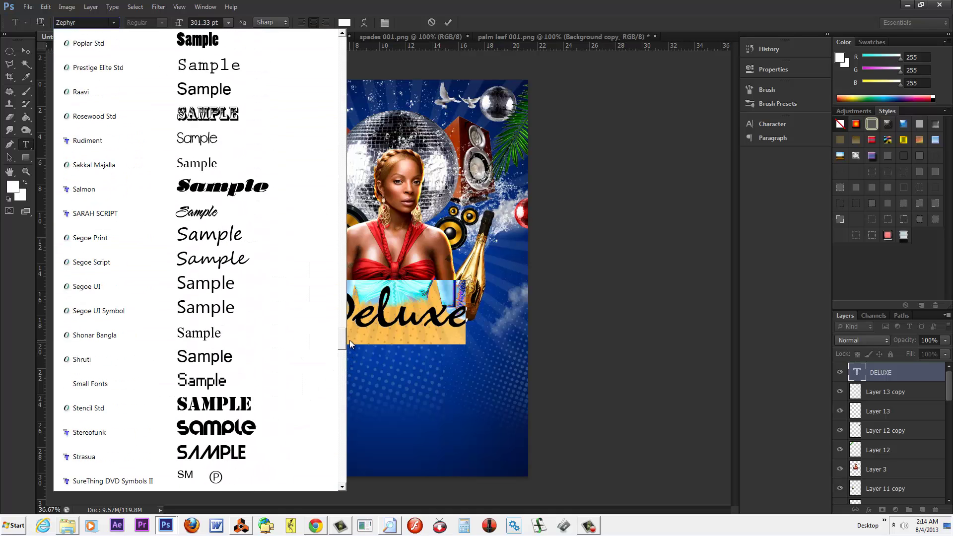
left_click(163, 213)
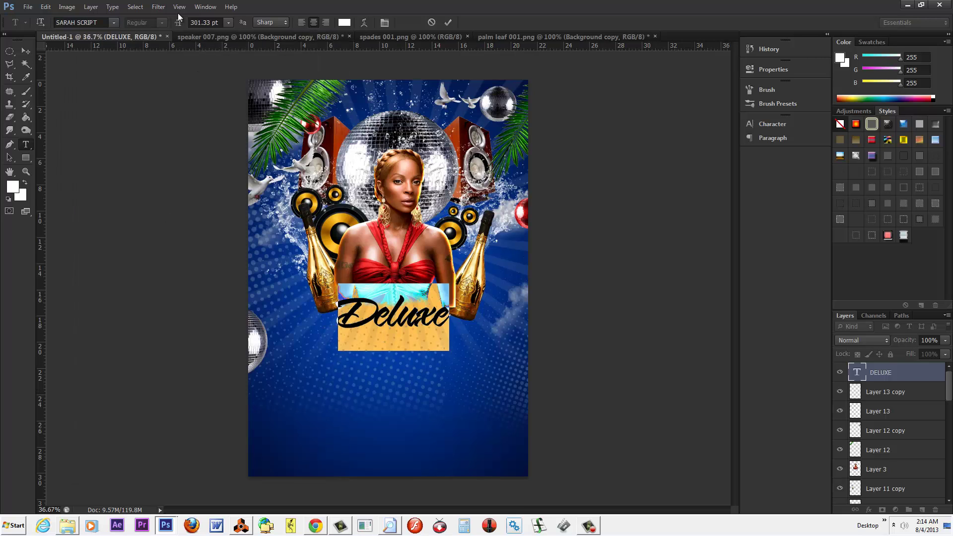
left_click_drag(178, 22, 306, 53)
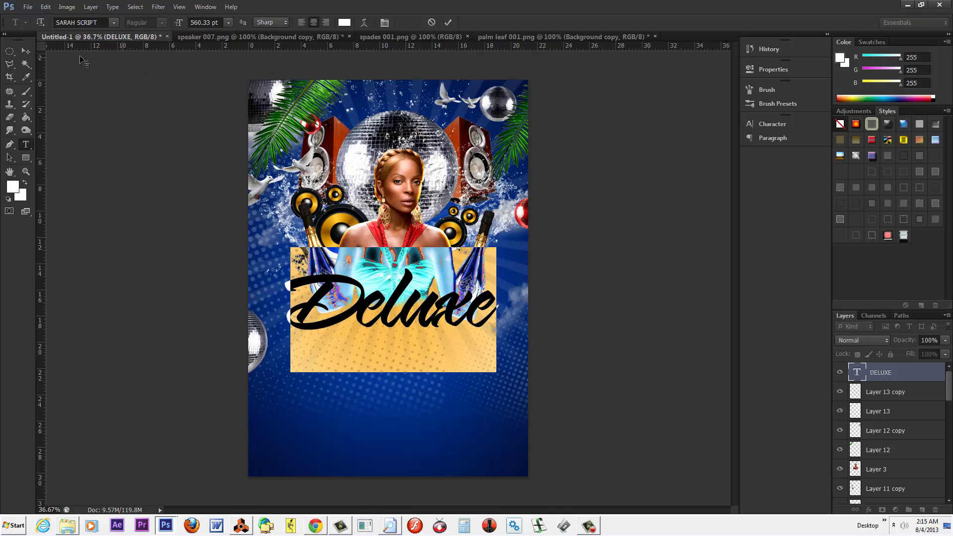
Rotate the Deluxe title to about -9.91° so it slopes upward, shift it slightly outward, and apply the transformation.
left_click(26, 51)
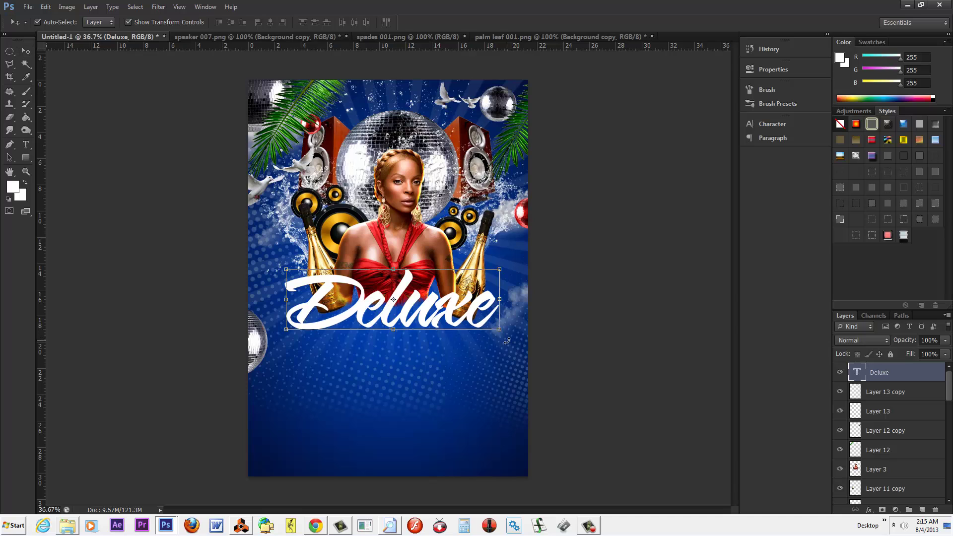
left_click_drag(507, 340, 509, 320)
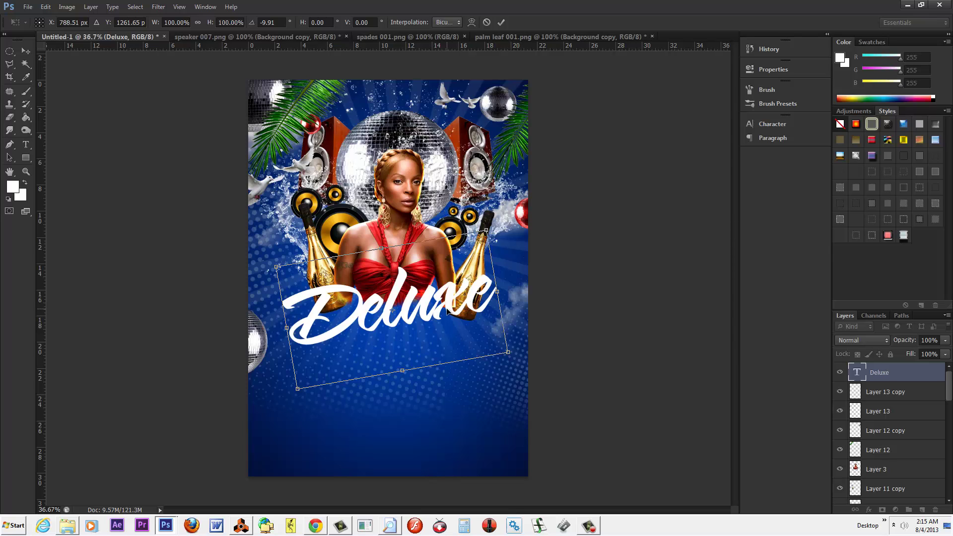
left_click_drag(447, 310, 444, 309)
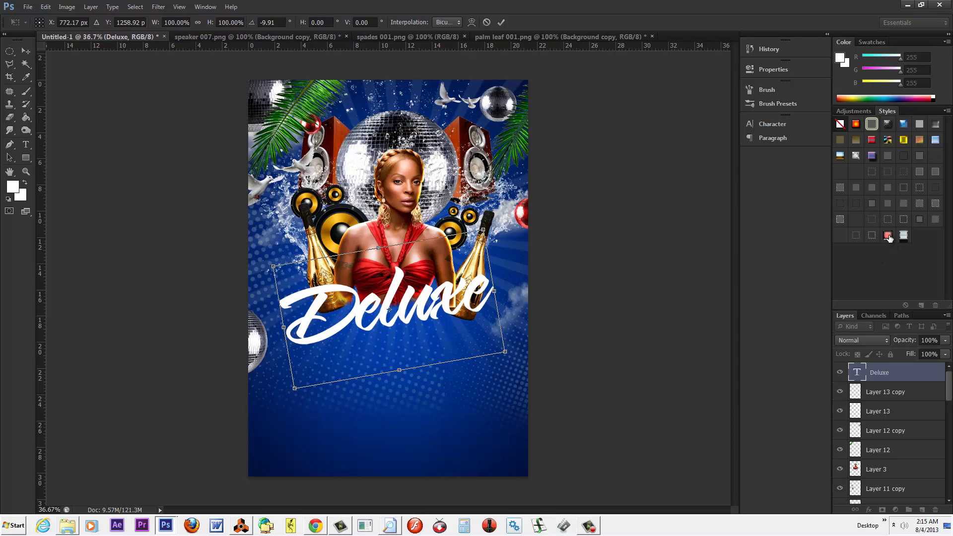
left_click(26, 50)
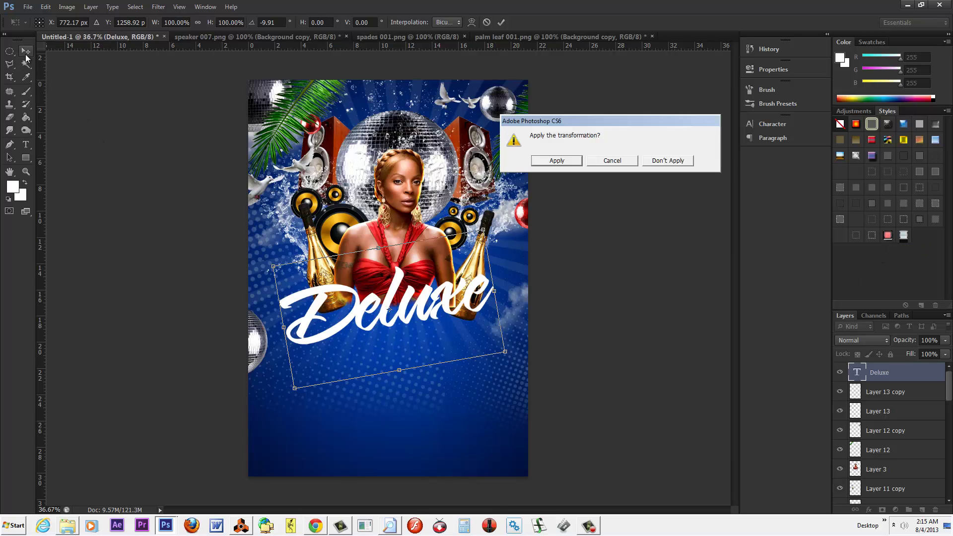
left_click(583, 162)
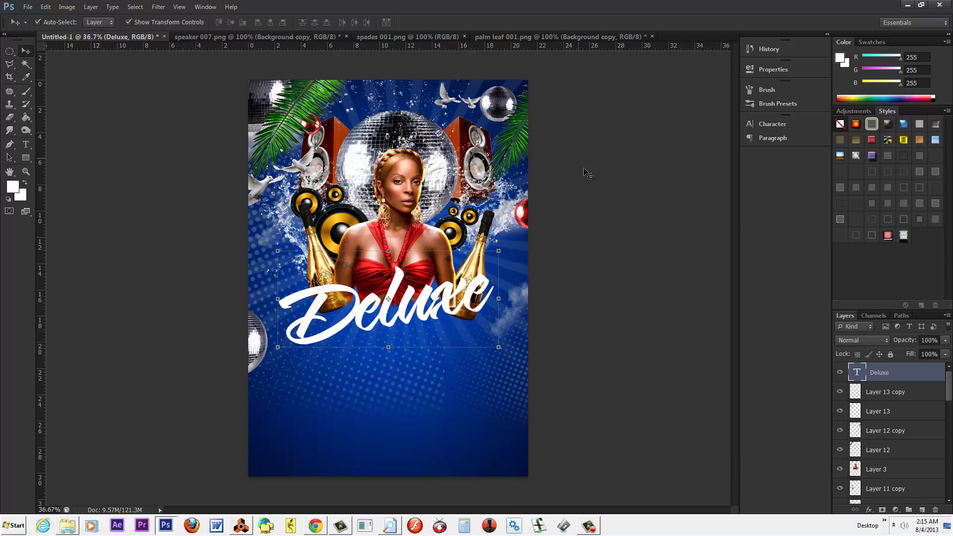
Try the red layer style preset on the Deluxe title, and step back to the plain lettering.
left_click(887, 235)
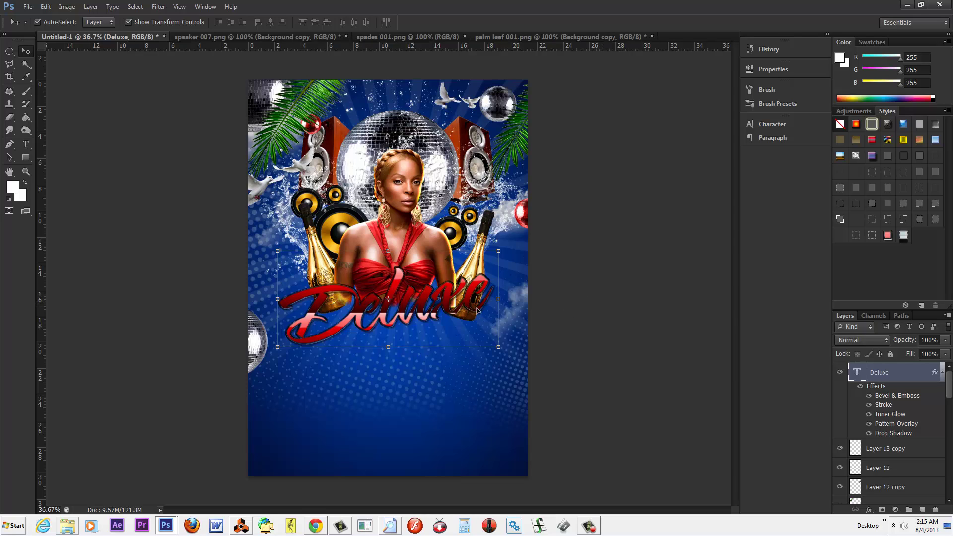
left_click(45, 7)
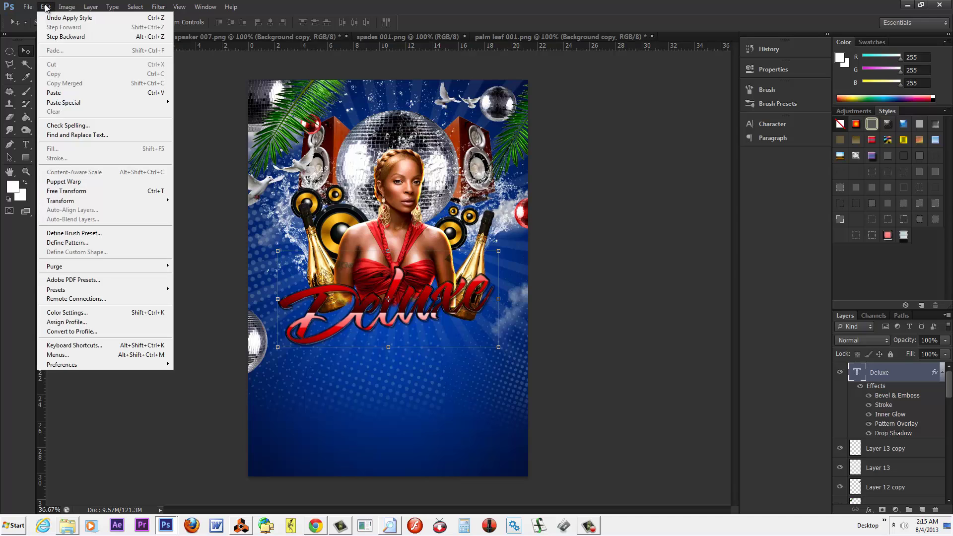
left_click(65, 37)
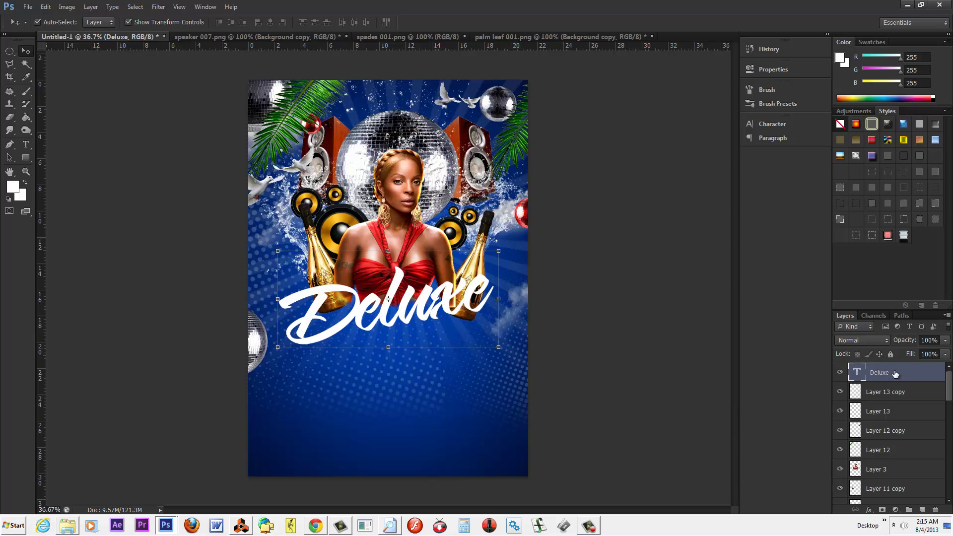
Load the Deluxe lettering's outline as a selection and create a new layer above the text layer.
scroll(553, 348, "up", 3)
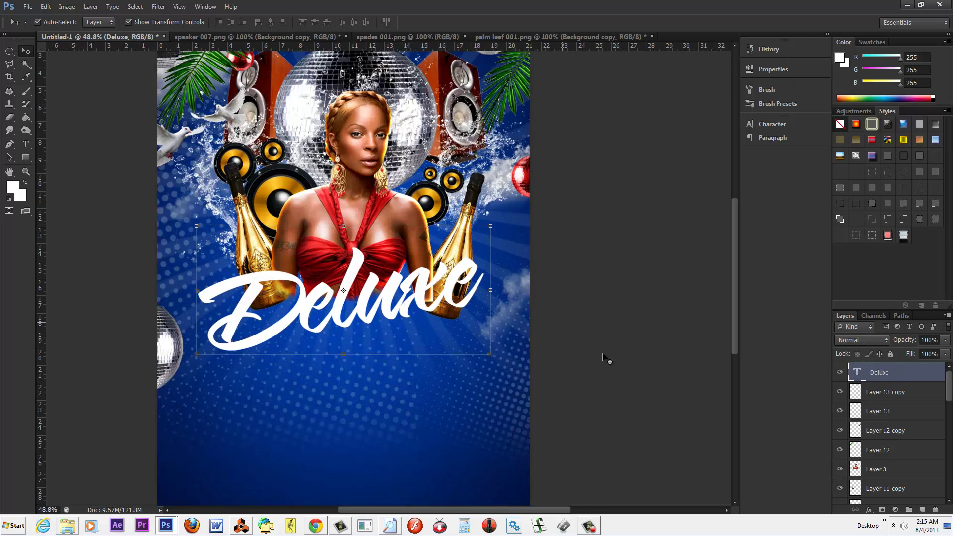
left_click_drag(578, 513, 548, 514)
left_click_drag(738, 334, 736, 320)
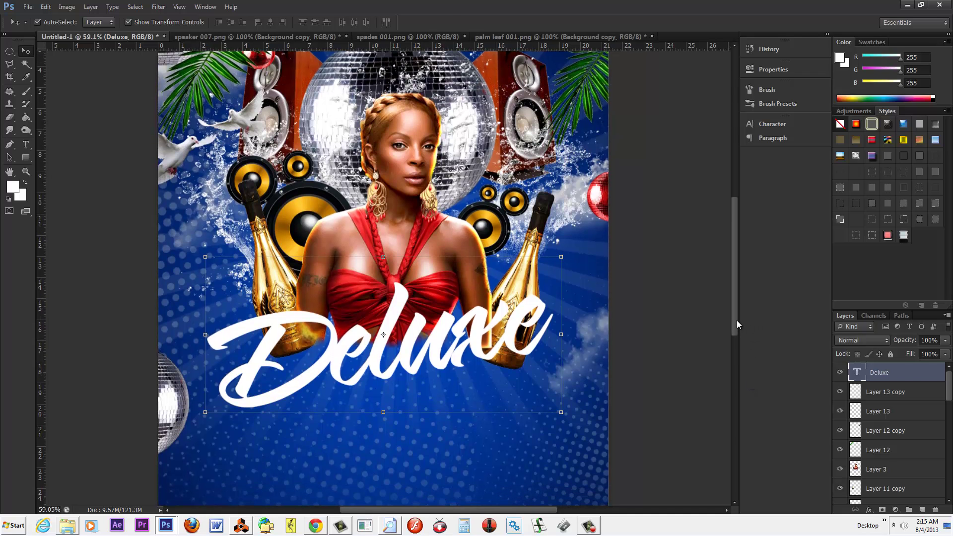
left_click(858, 373, "ctrl")
key("ctrl+shift+alt+n")
key("alt+BackSpace")
key("ctrl+d")
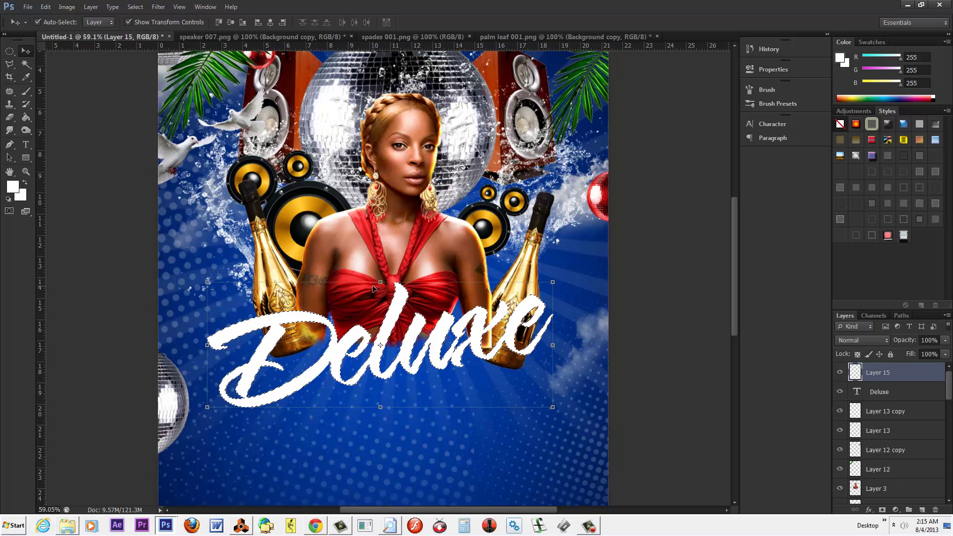
Confirm white (ffffff) as the foreground colour and choose a brush preset for the Brush tool.
left_click(12, 186)
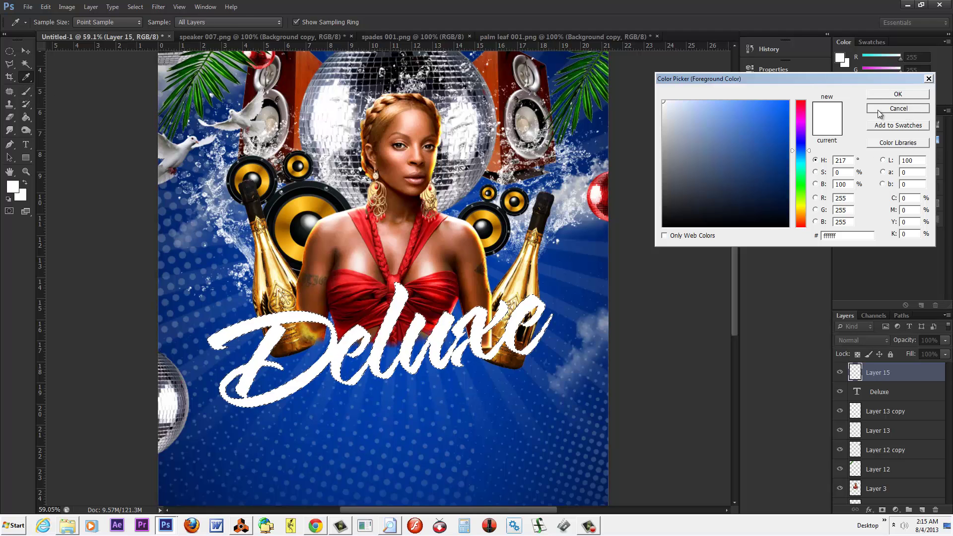
left_click(898, 94)
left_click(28, 91)
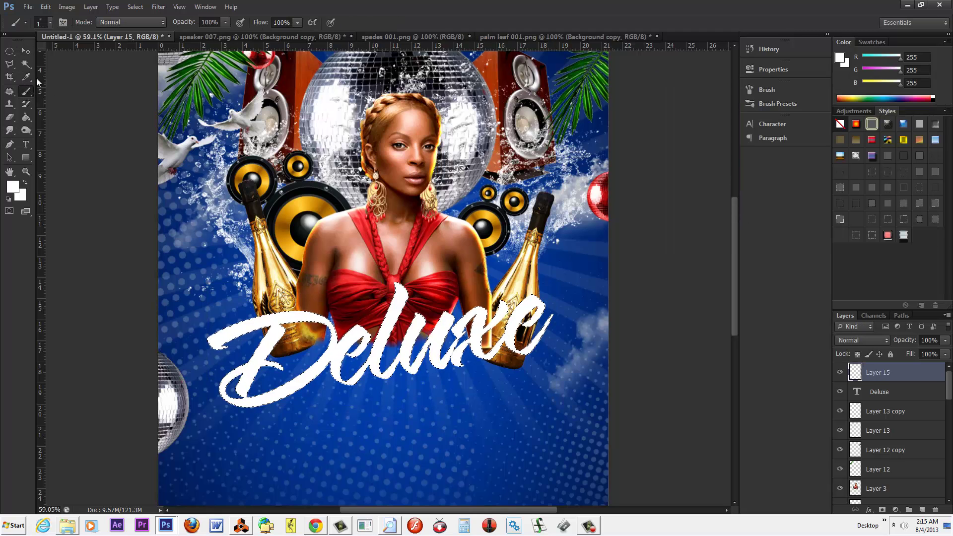
left_click(50, 21)
mouse_move(606, 275)
left_mouse_down()
mouse_move(625, 61)
mouse_move(613, 110)
mouse_move(612, 91)
left_mouse_up()
double_click(28, 107)
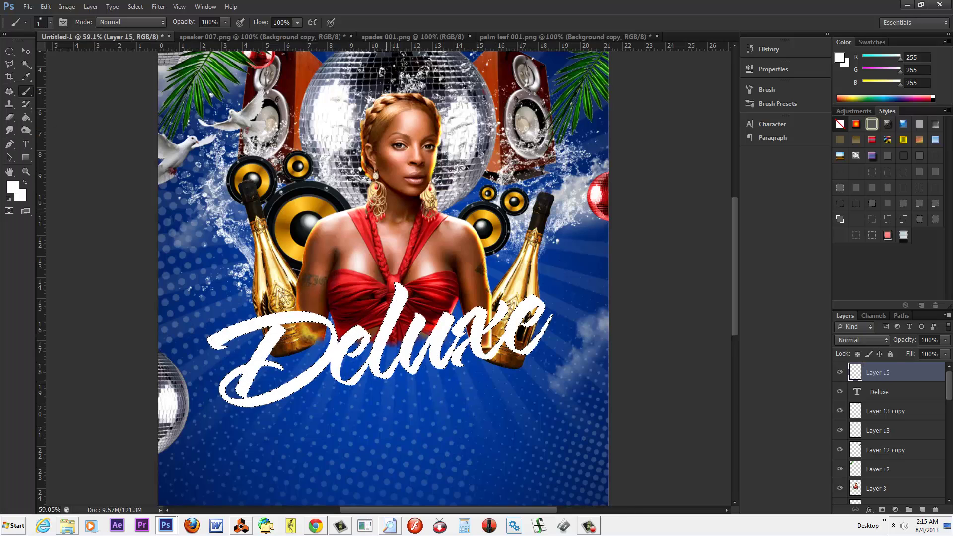
Set the foreground colour to pure red (255, 0, 0) and brush it over the entire selected Deluxe lettering on the new layer.
left_click(17, 186)
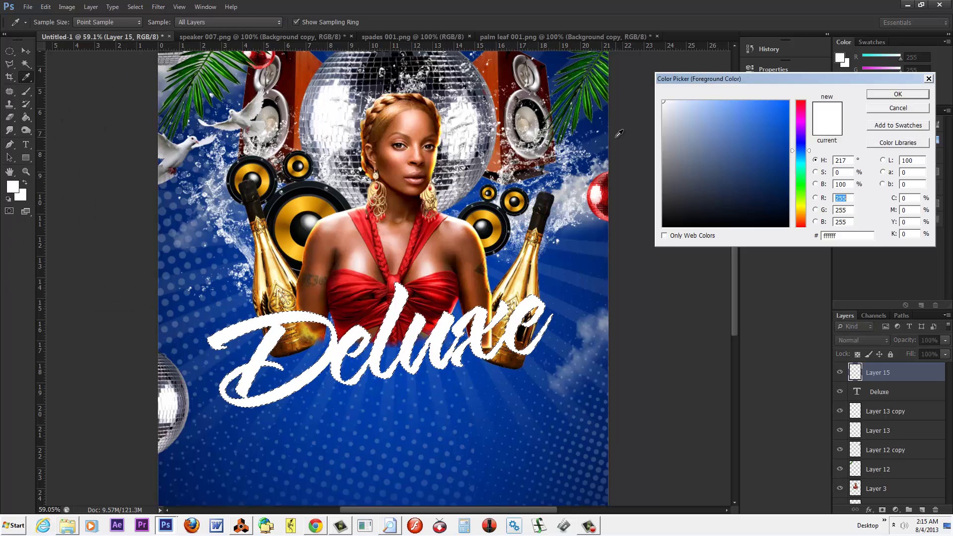
left_click_drag(802, 109, 801, 99)
left_click(788, 101)
left_click(898, 95)
key("b")
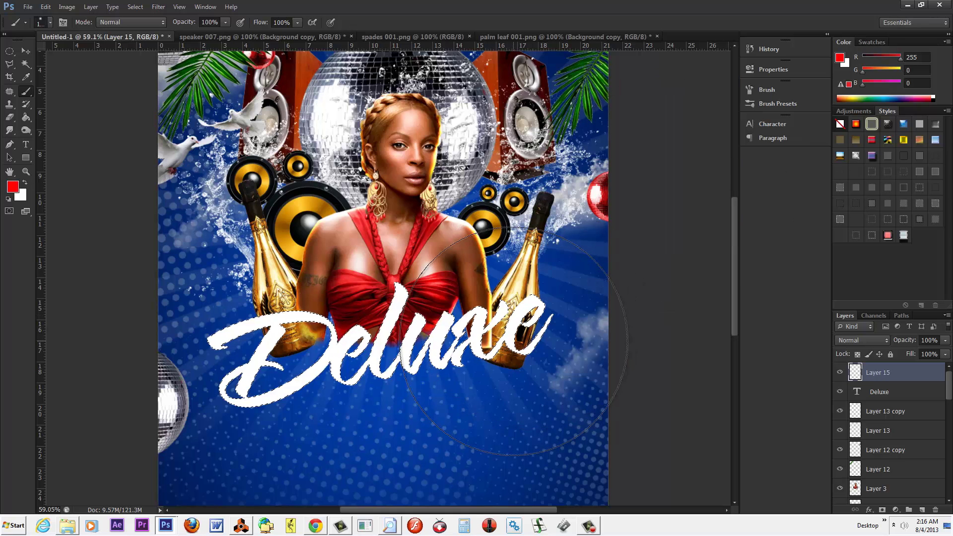
left_click_drag(496, 337, 327, 336)
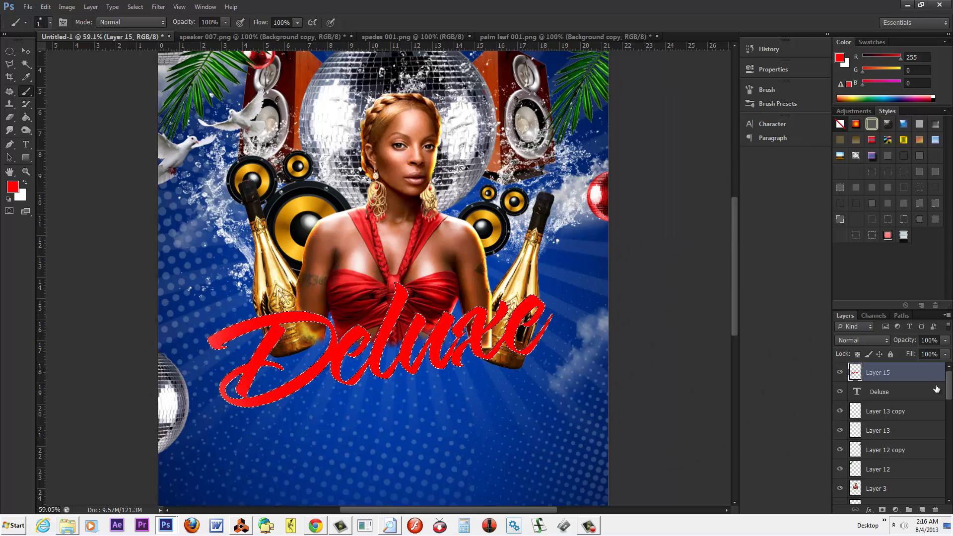
Create a new layer above the red lettering and set the foreground colour to white (255, 255, 255) for the Brush tool.
left_click(923, 510)
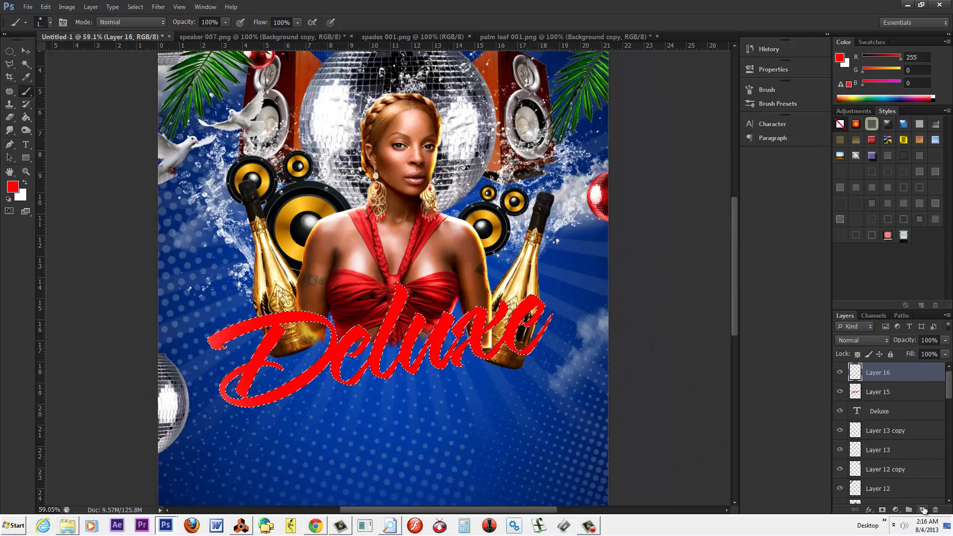
left_click(12, 187)
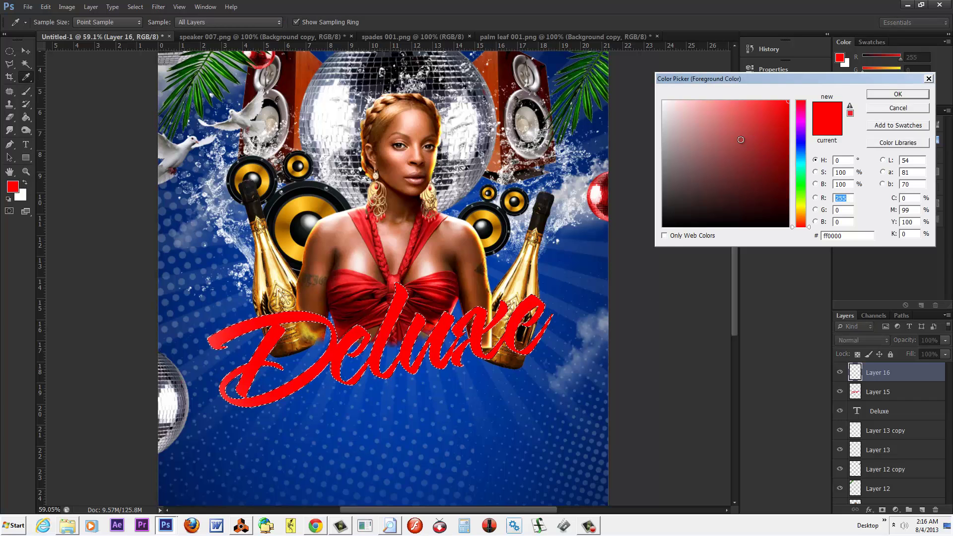
left_click(663, 101)
left_click(898, 94)
key("b")
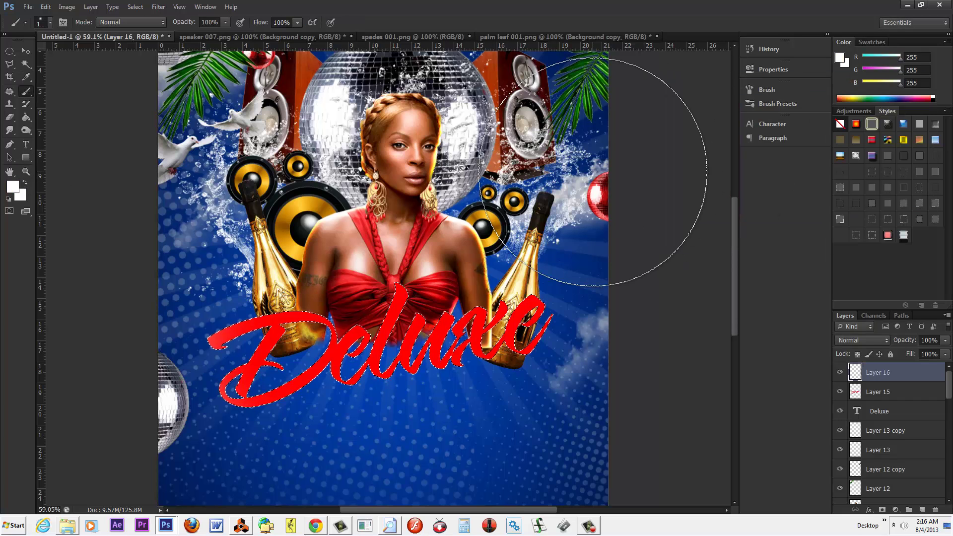
Reduce the brush size to 500 and paint a soft white highlight across the upper part of the selected lettering.
key("bracketleft")
key("bracketleft")
key("bracketleft")
key("bracketleft")
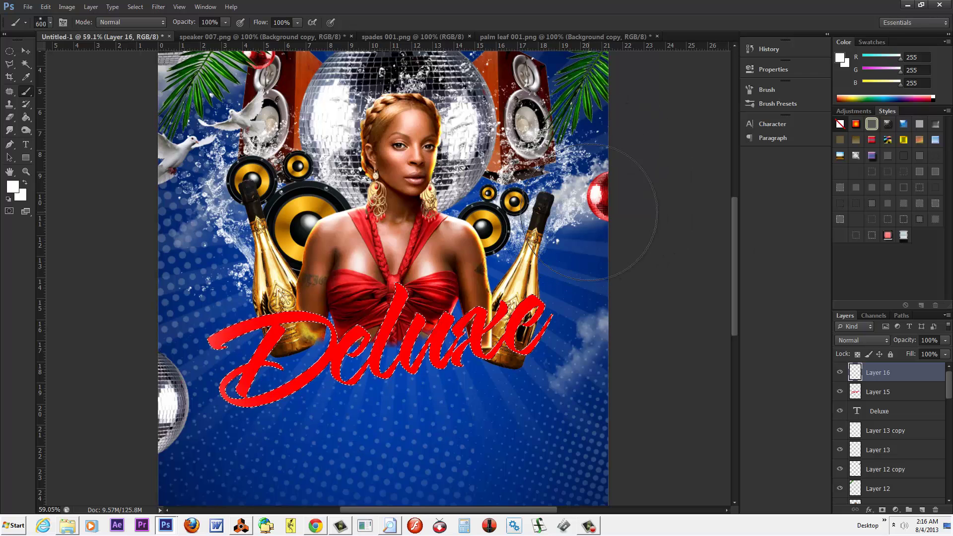
key("bracketleft")
mouse_move(617, 251)
left_mouse_down()
mouse_move(322, 258)
mouse_move(209, 273)
mouse_move(159, 298)
left_mouse_up()
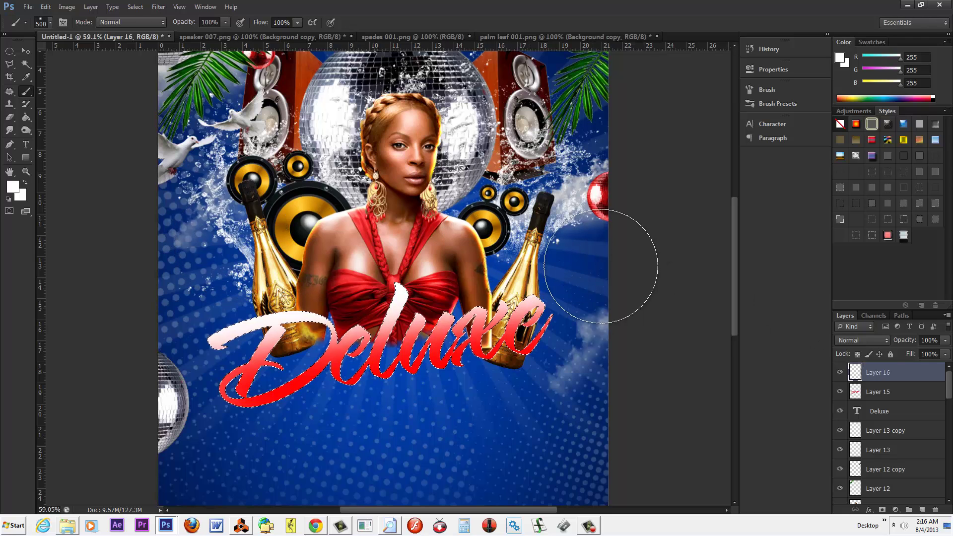
Draw a wide elliptical selection over the lower half of the lettering, delete the white highlight inside it, and deselect.
left_click(9, 52)
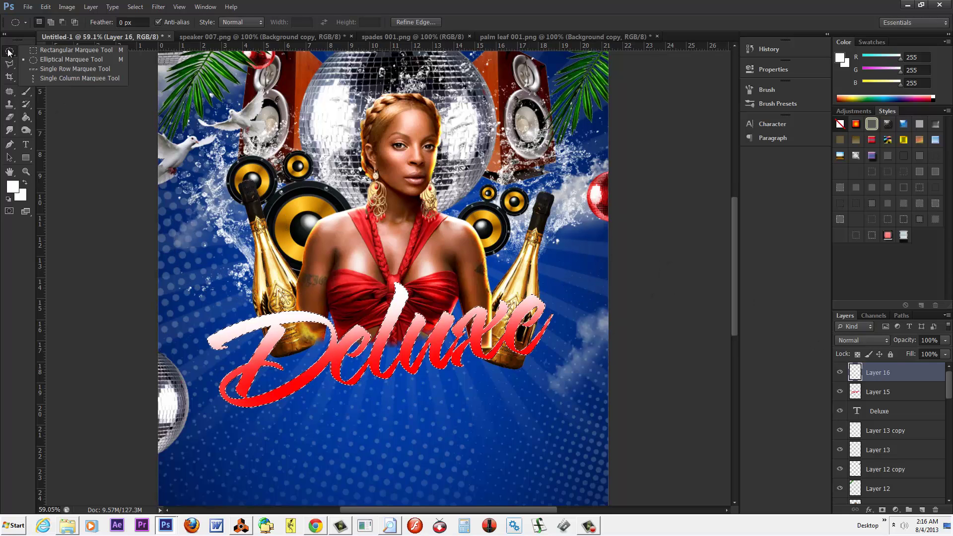
left_click(52, 61)
left_click_drag(662, 432, 226, 333)
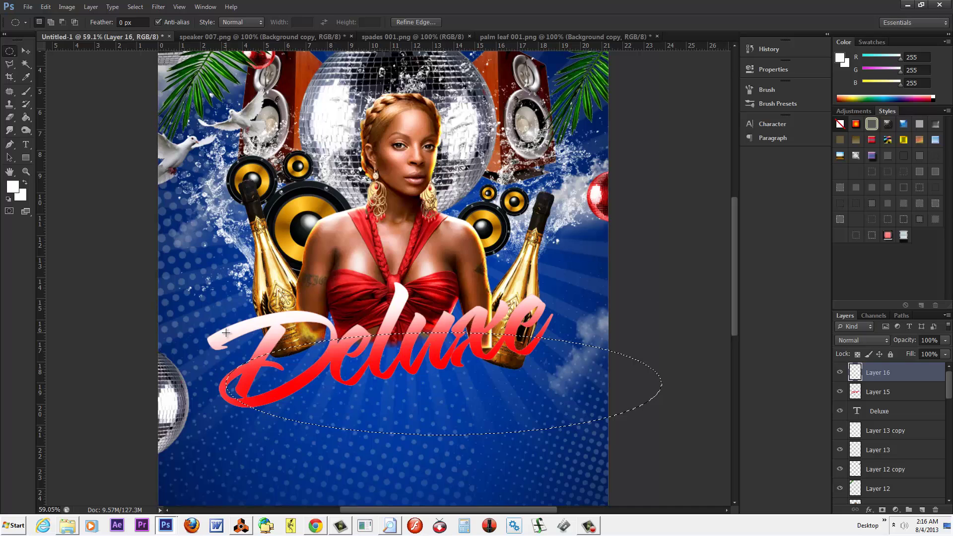
left_click(133, 7)
left_click(141, 28)
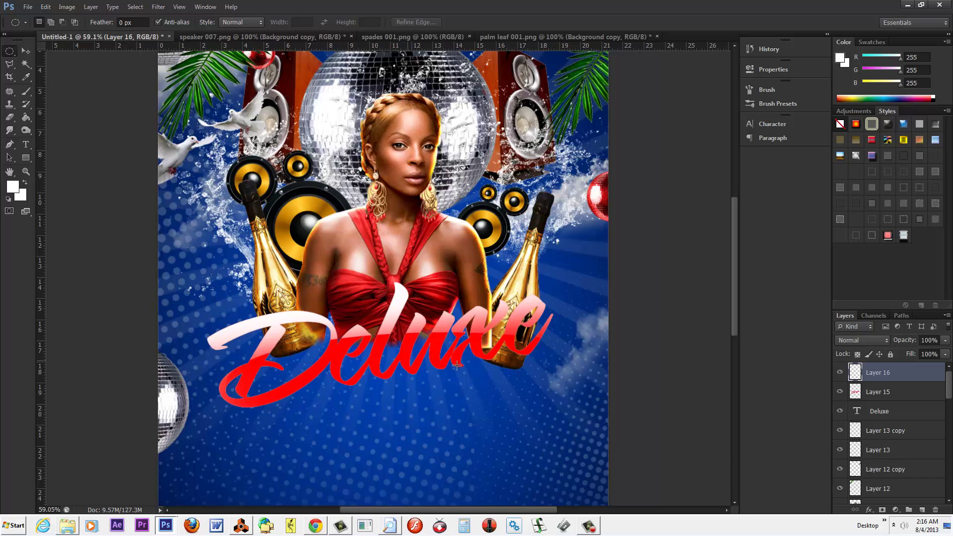
Load the red lettering's outline as a selection, create a new layer above it, and set the foreground colour to black.
left_click(871, 393)
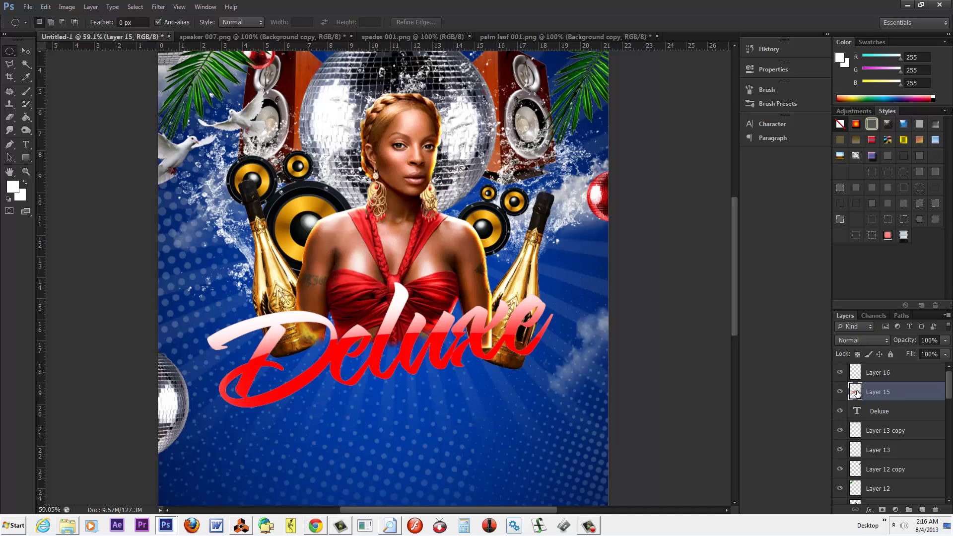
left_click(855, 393, "ctrl")
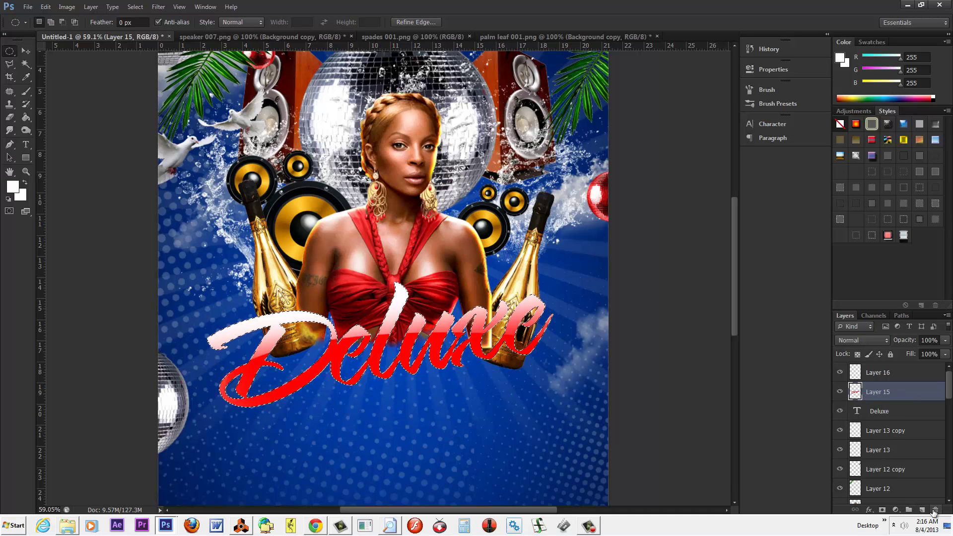
left_click(922, 510)
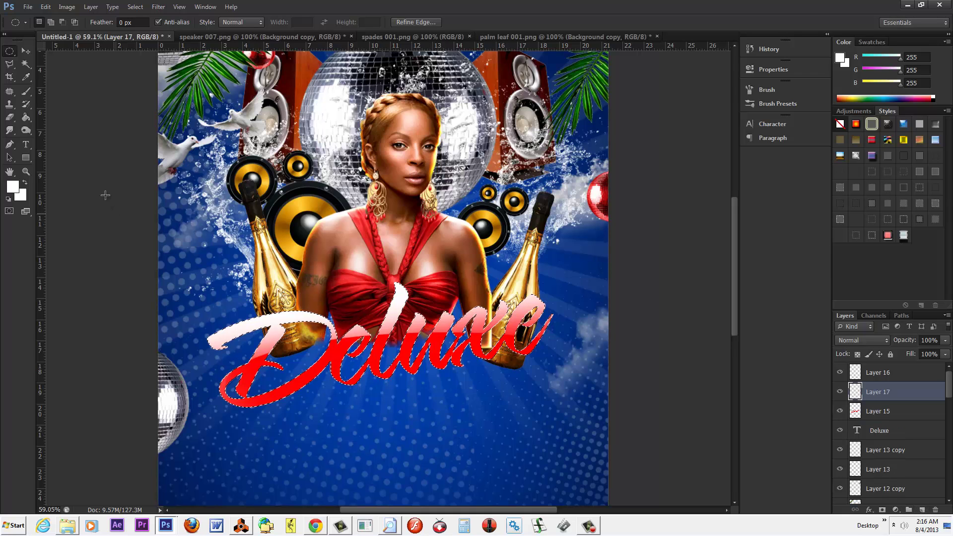
left_click(15, 186)
left_click_drag(740, 180, 803, 243)
left_click(877, 94)
key("m")
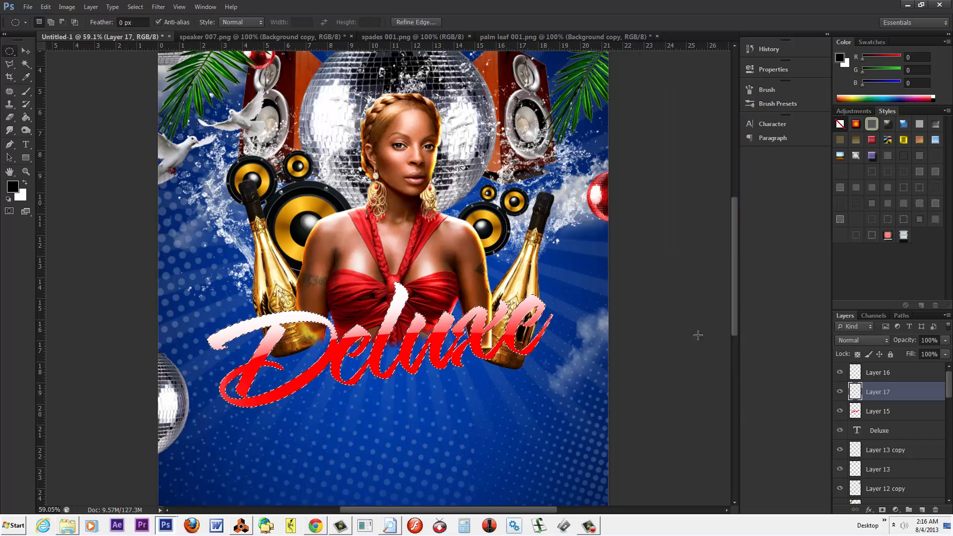
Brush black shading along the lower edges of the Deluxe lettering, reducing the brush size from 500 to 150, and deselect.
left_click(27, 91)
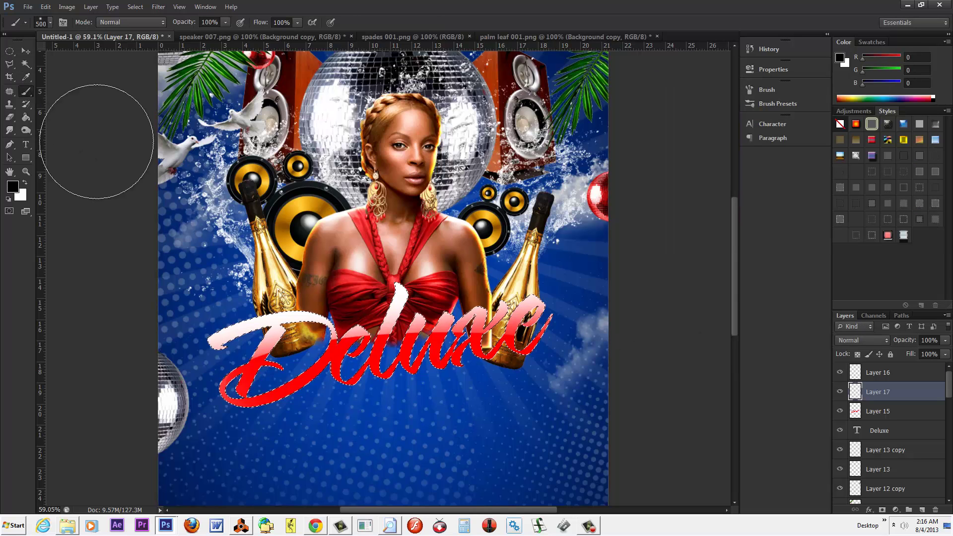
mouse_move(661, 403)
left_mouse_down()
mouse_move(486, 406)
mouse_move(308, 434)
mouse_move(271, 469)
left_mouse_up()
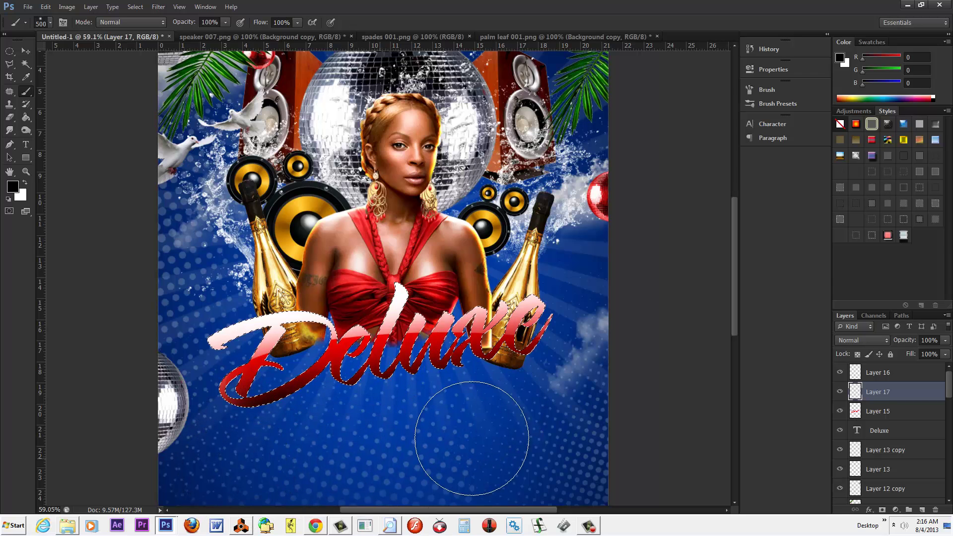
mouse_move(476, 346)
left_mouse_down()
mouse_move(419, 383)
mouse_move(447, 425)
mouse_move(521, 415)
mouse_move(546, 399)
left_mouse_up()
key("bracketleft")
key("bracketleft")
key("bracketleft")
key("bracketleft")
key("bracketleft")
key("bracketleft")
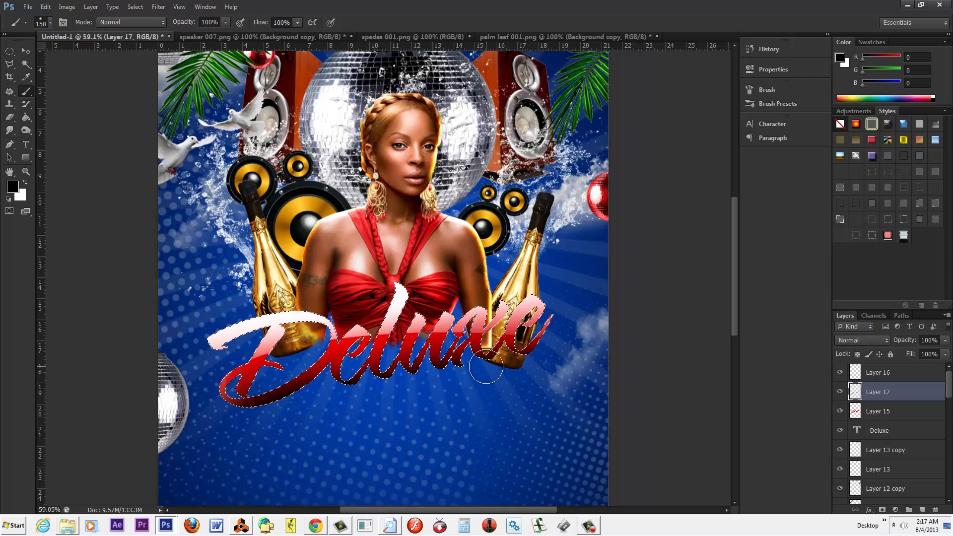
left_click(135, 7)
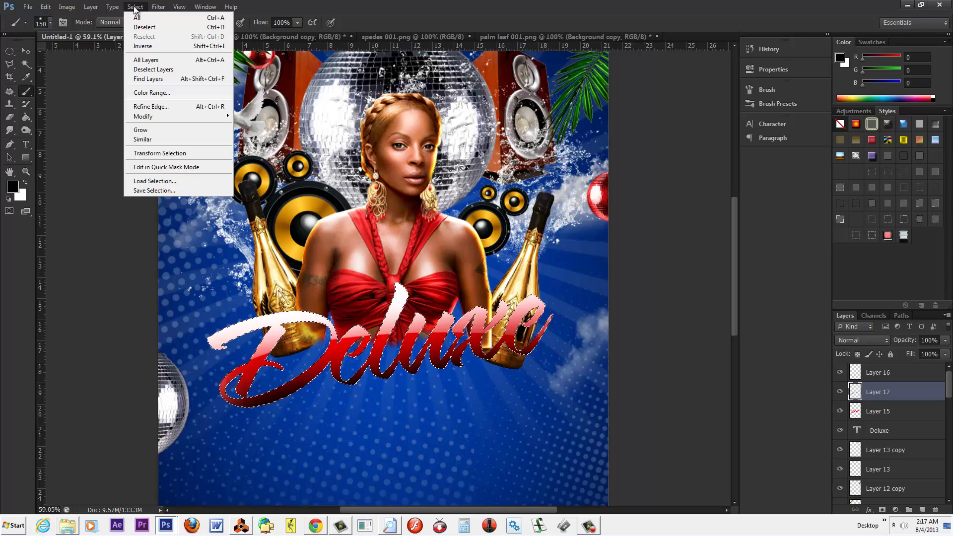
left_click(141, 31)
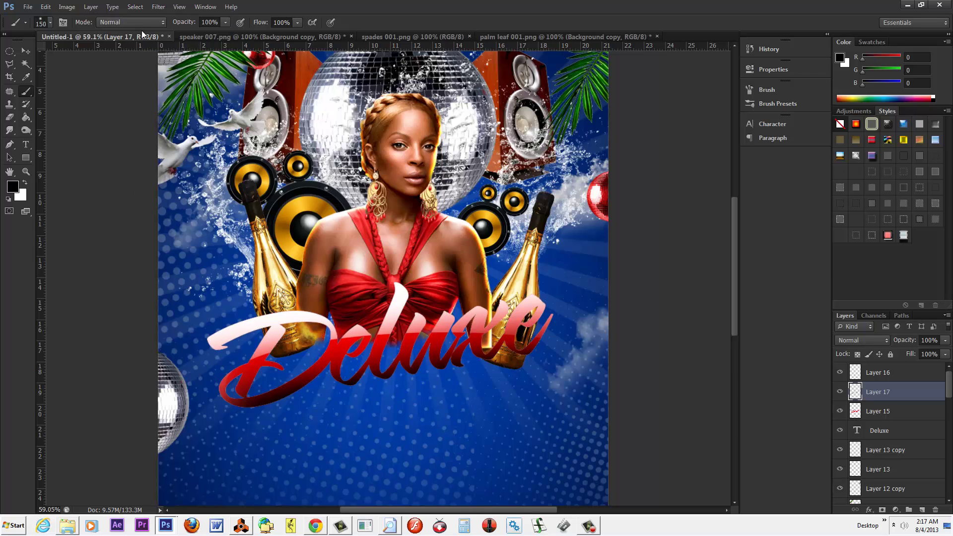
Check the red lettering layer by toggling its visibility, load its outline as a selection, and contract the selection by 5 pixels.
left_click(886, 412)
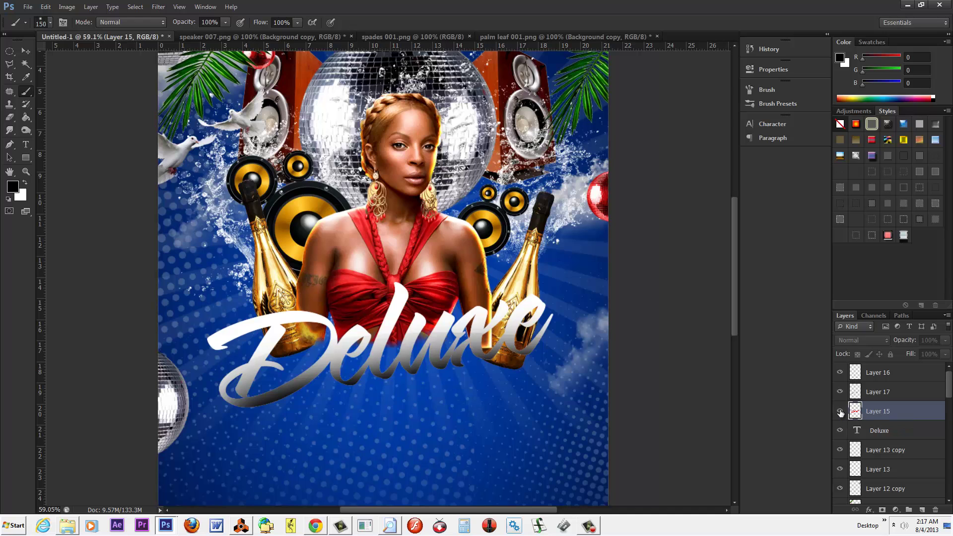
left_click(839, 411)
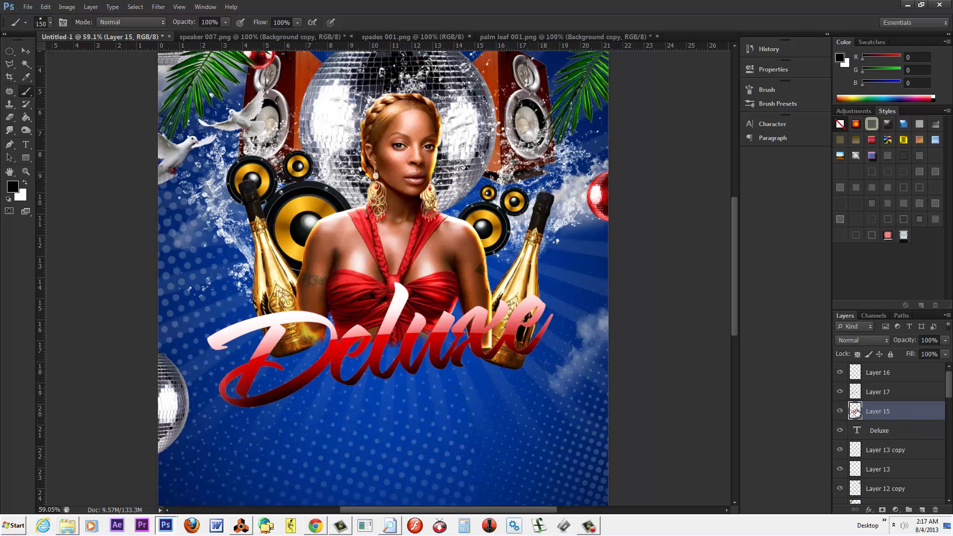
left_click(139, 9)
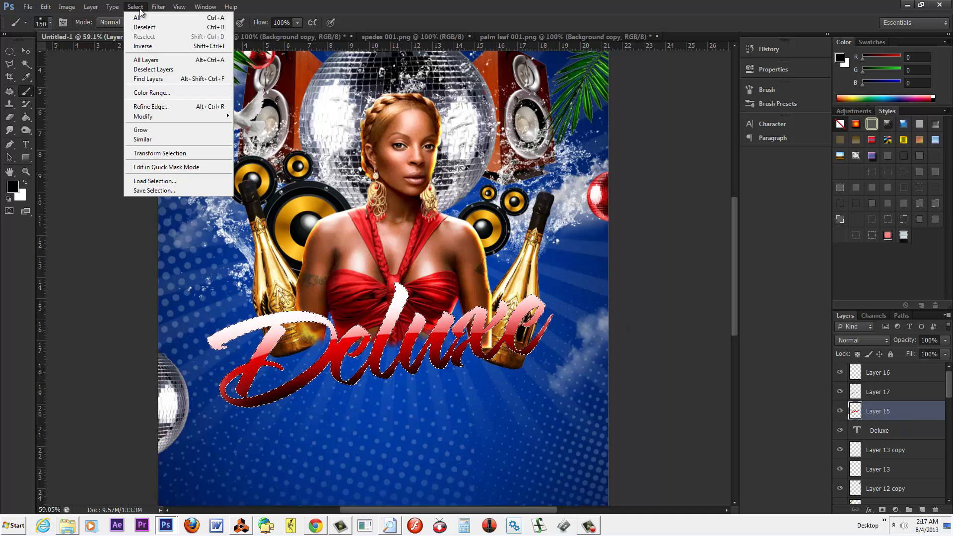
mouse_move(147, 121)
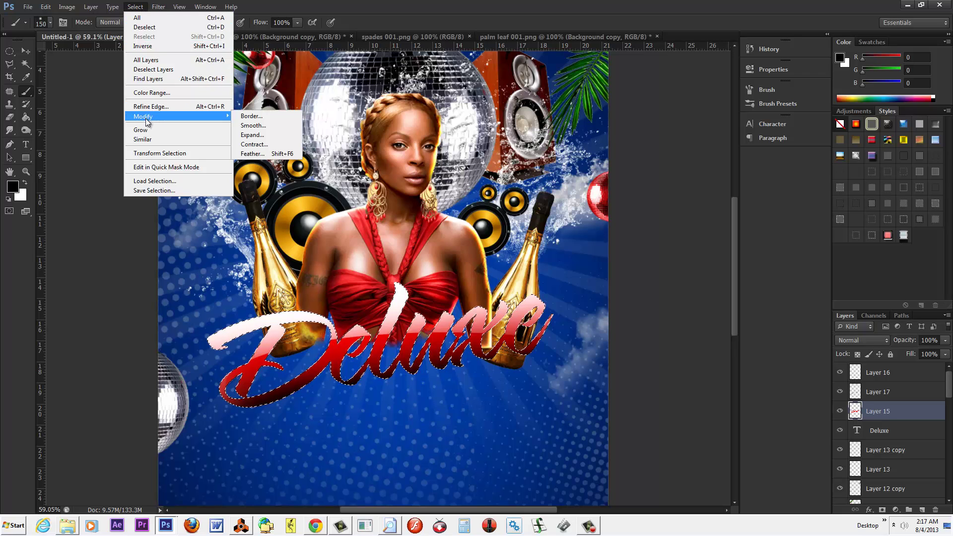
left_click(254, 144)
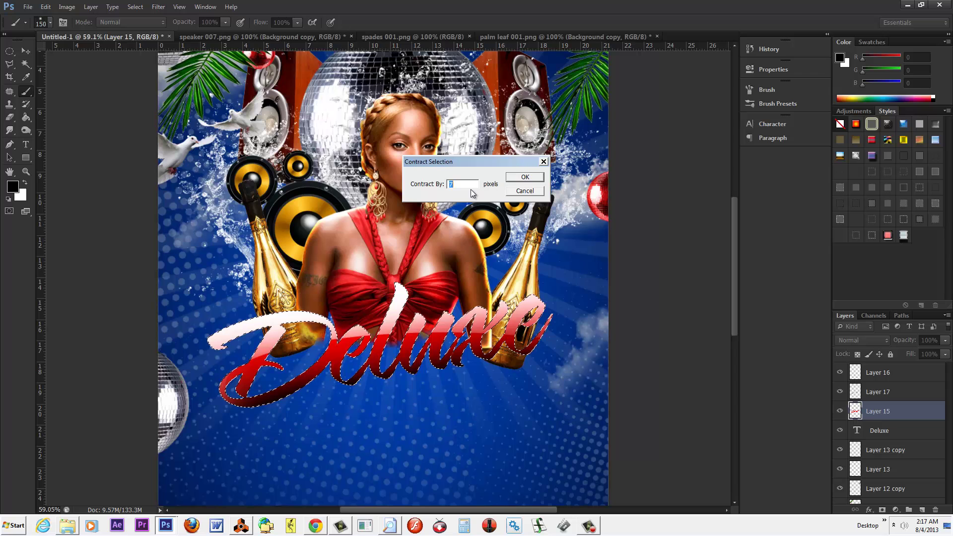
type("5")
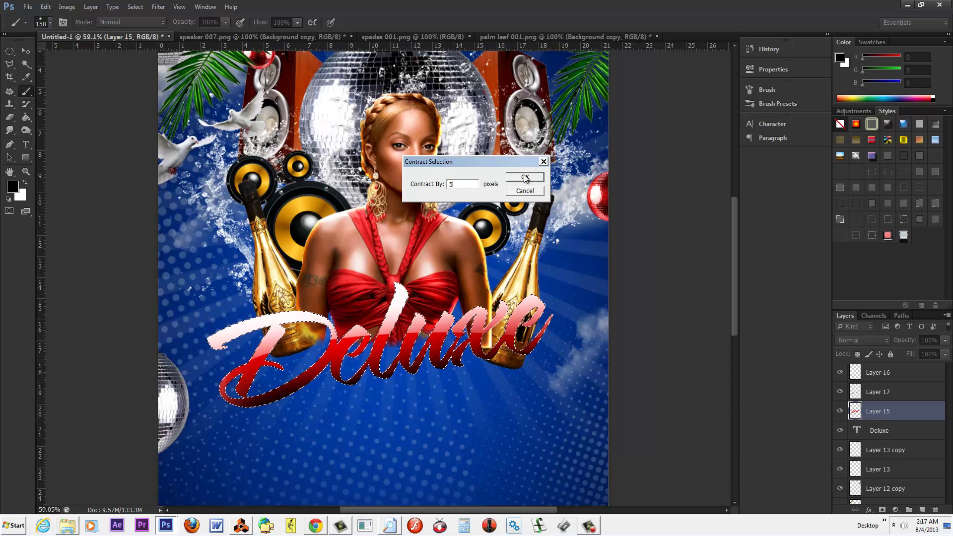
left_click(524, 177)
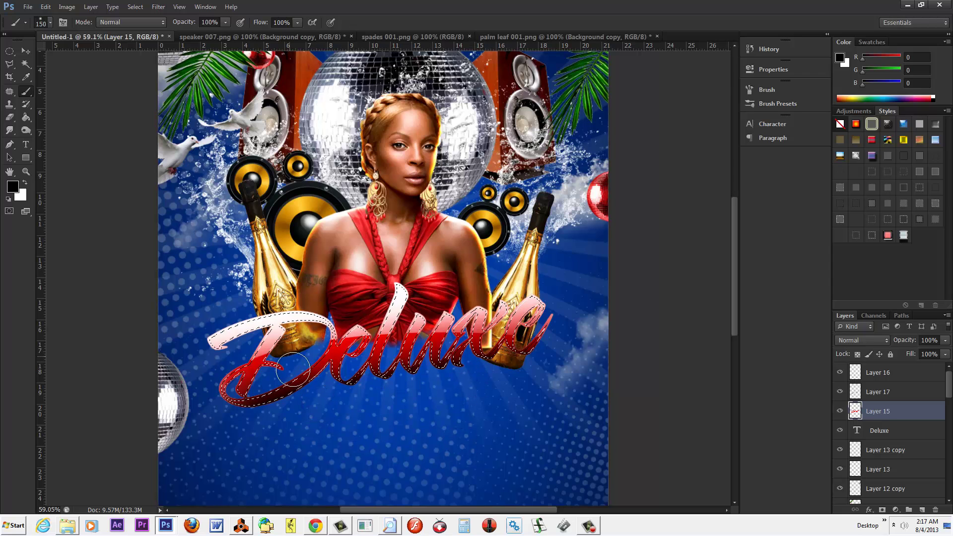
Invert the contracted selection on the black shading layer and delete the shading along the lettering's rim.
left_click(895, 393)
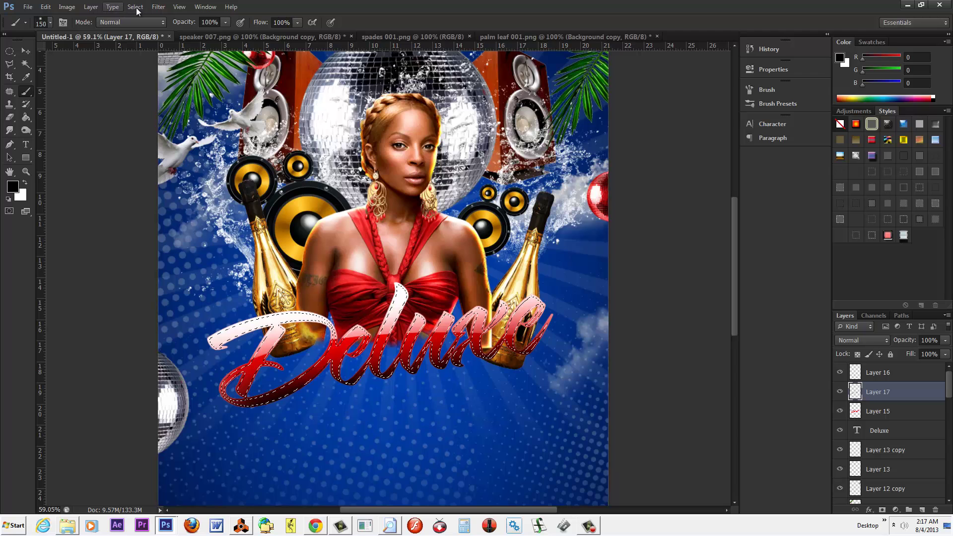
left_click(135, 7)
left_click(150, 45)
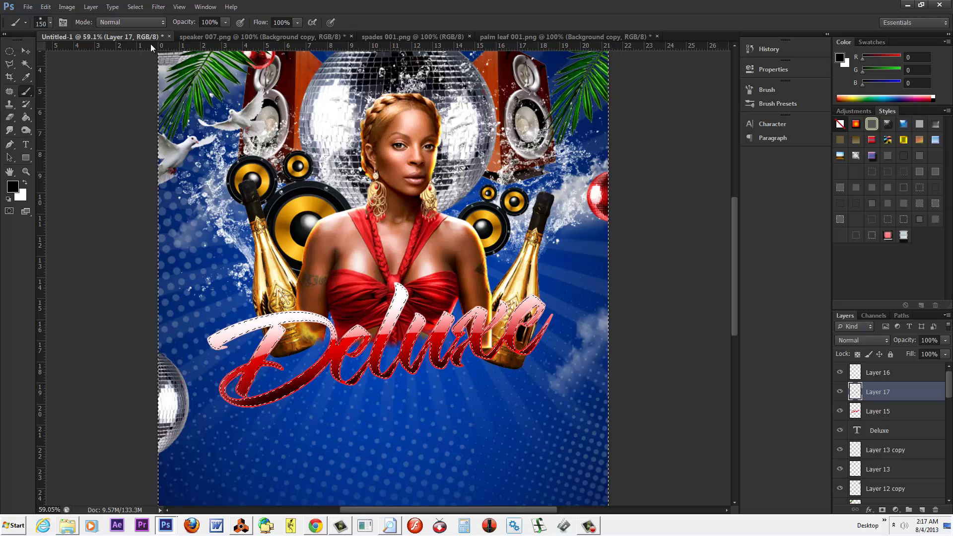
Delete the white highlight along the lettering's rim on the highlight layer, using the inverted selection, and deselect.
left_click(906, 372)
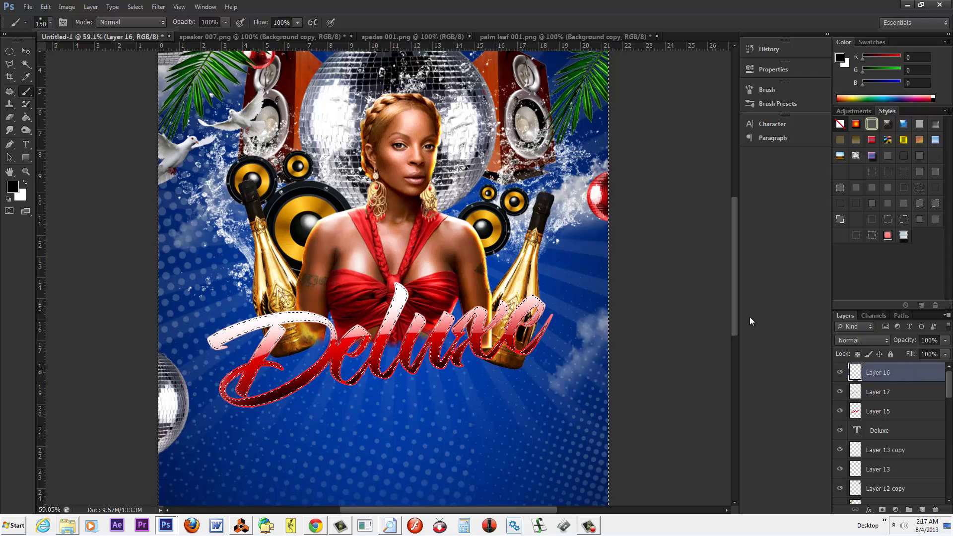
left_click(136, 7)
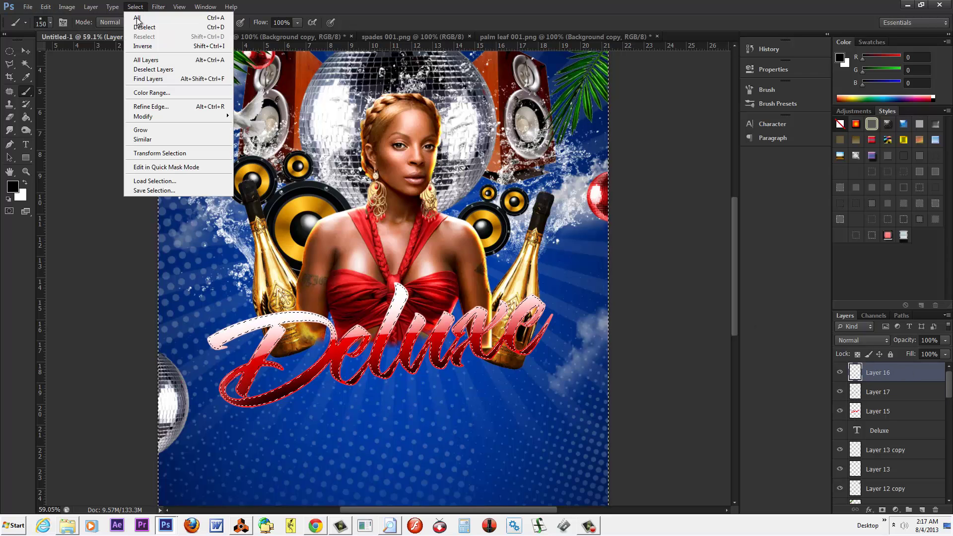
left_click(322, 4)
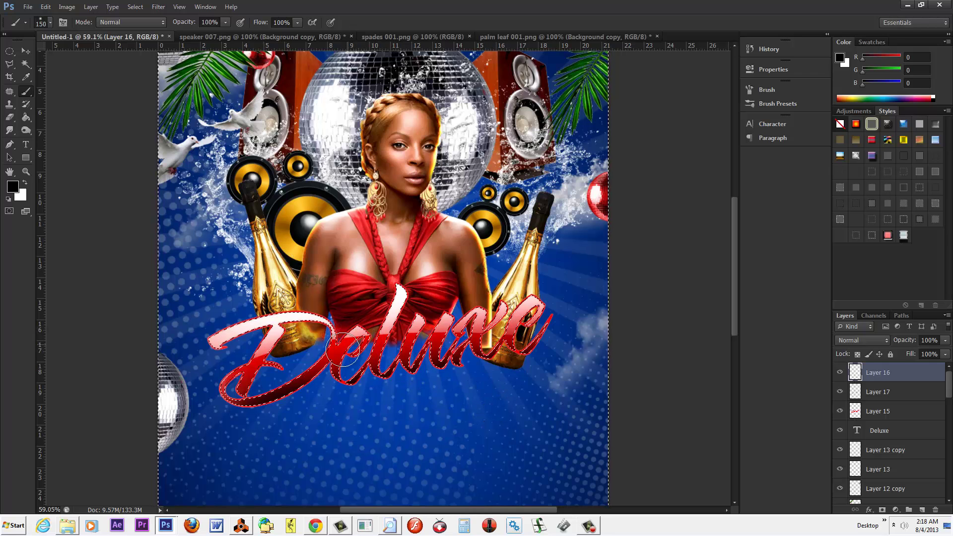
left_click(135, 6)
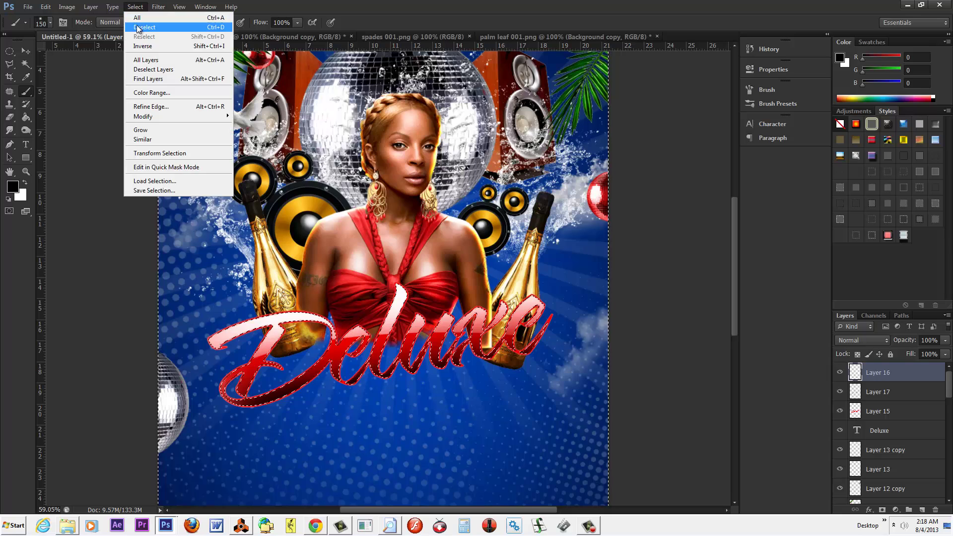
left_click(144, 28)
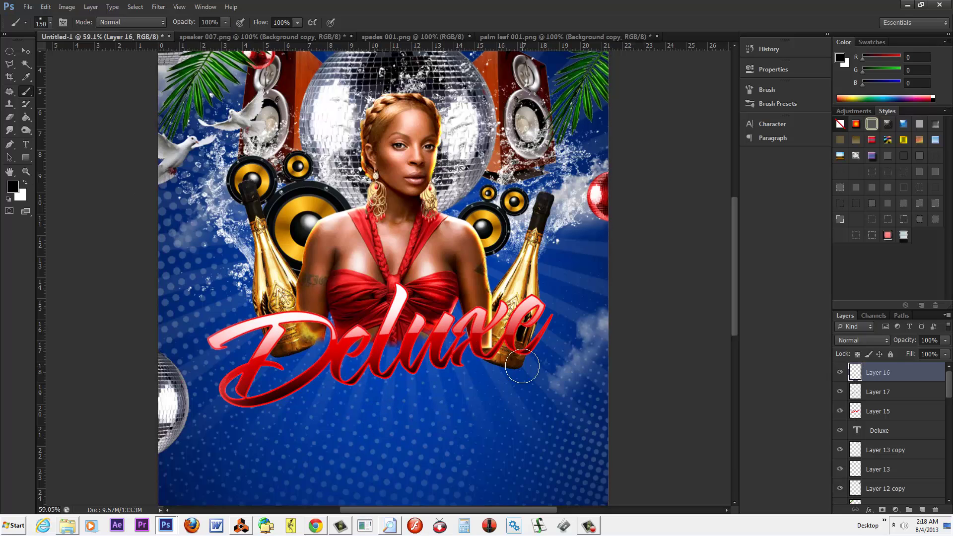
Apply an Inner Bevel to the red Deluxe lettering layer with 72% depth and a smaller bevel size.
left_click(909, 412)
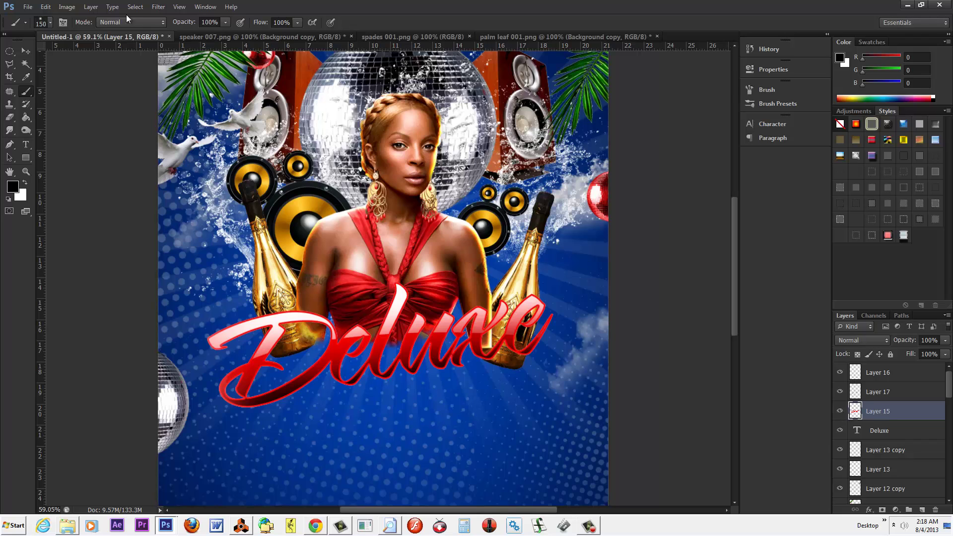
left_click(112, 7)
mouse_move(91, 7)
mouse_move(101, 60)
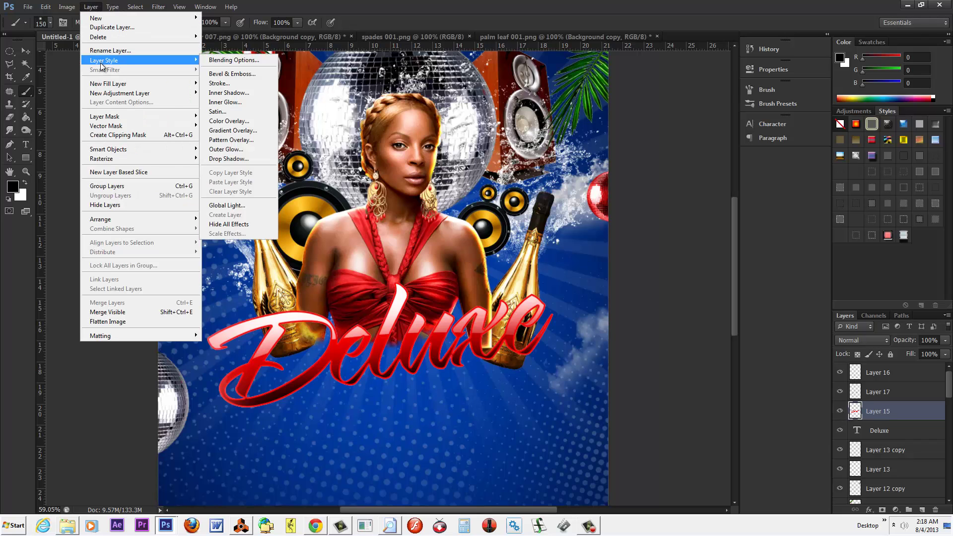
left_click(221, 74)
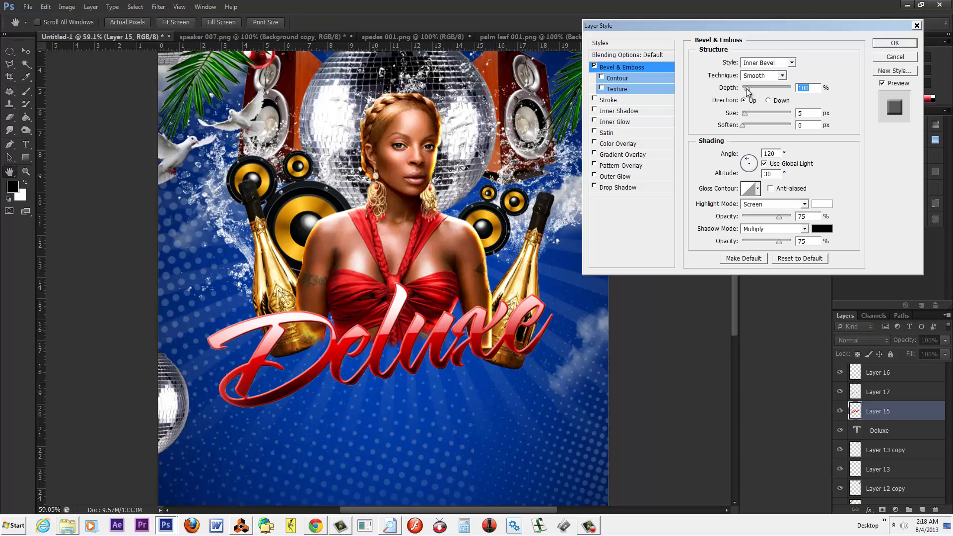
left_click_drag(747, 91, 746, 91)
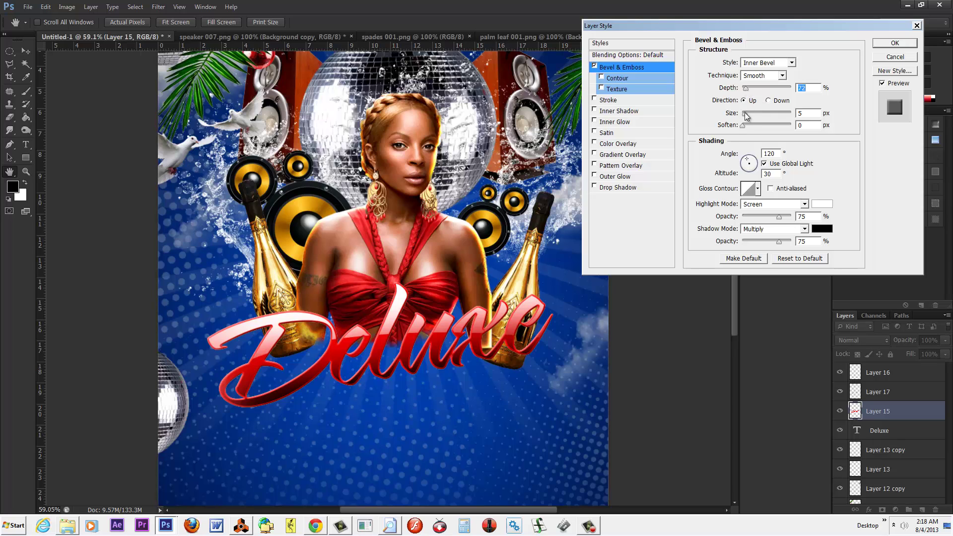
left_click_drag(745, 113, 742, 114)
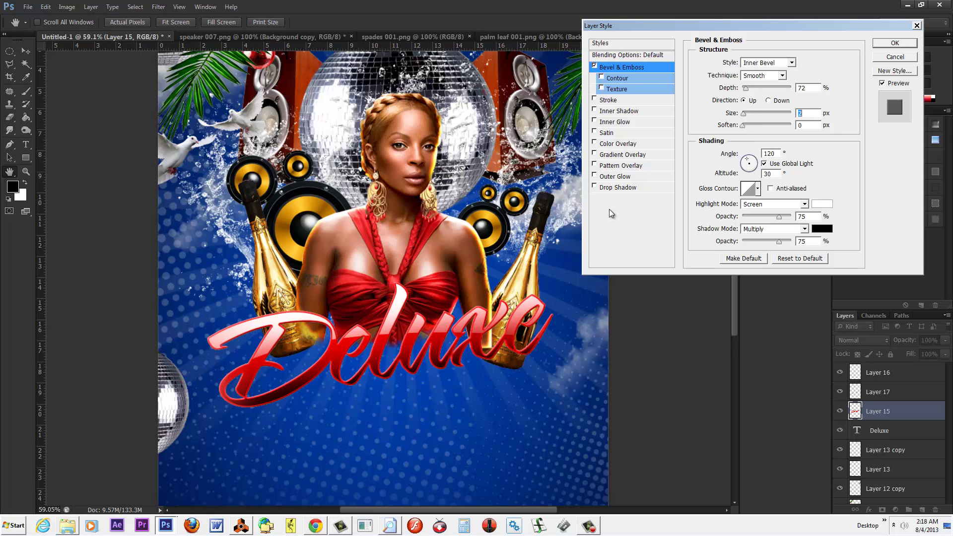
Add a stroke to the red lettering and set its color to dark red.
left_click(596, 100)
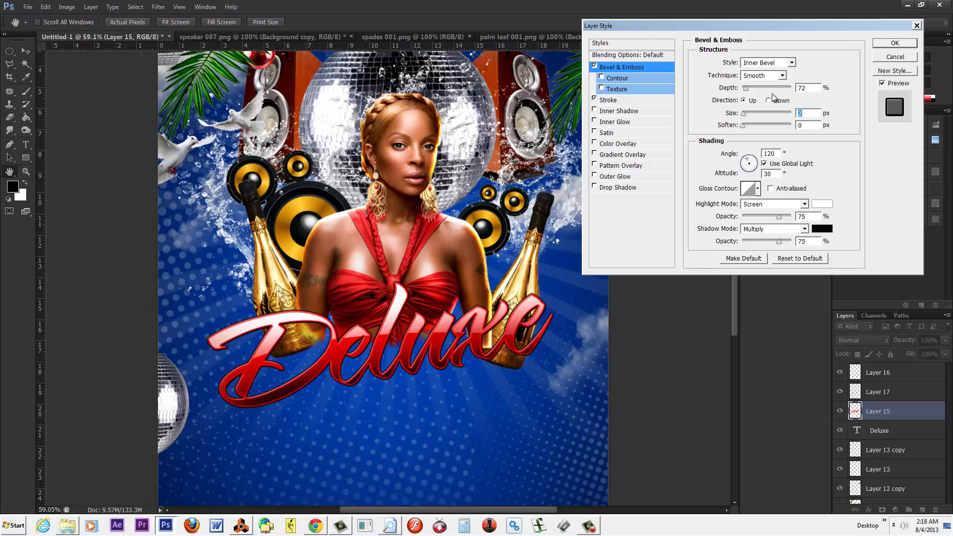
left_click(612, 100)
left_click(727, 137)
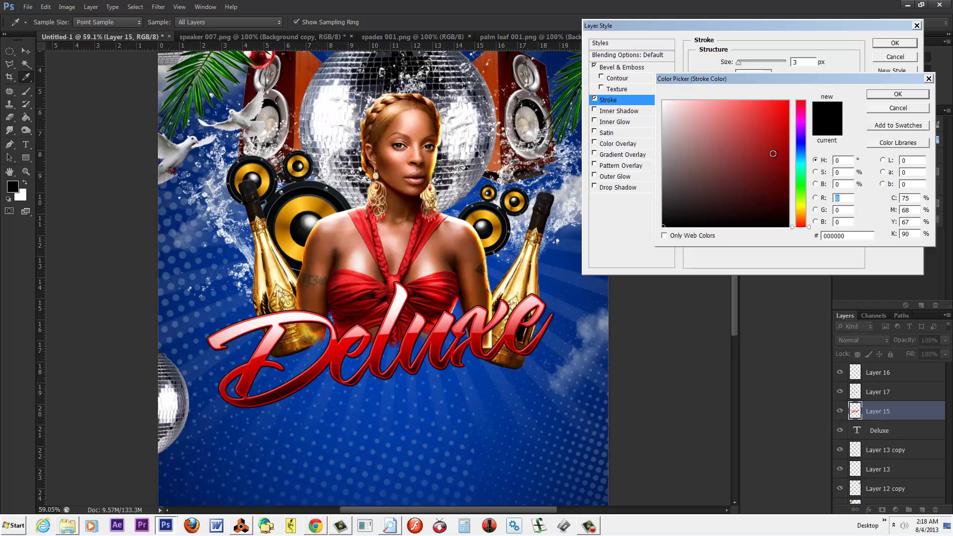
left_click_drag(773, 156, 777, 201)
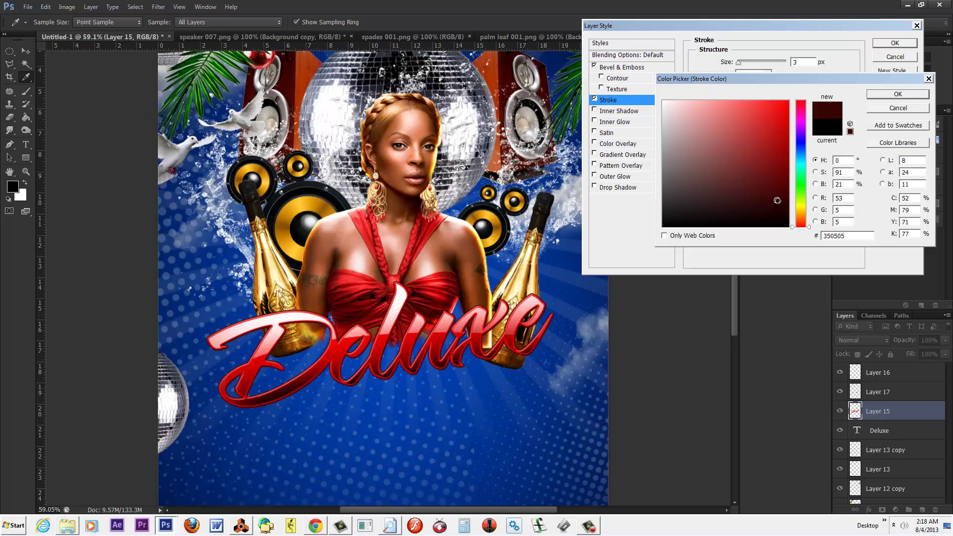
left_click(881, 95)
Increase the lettering's outside stroke width to 8 px.
key("Up")
key("Up")
key("Up")
key("Up")
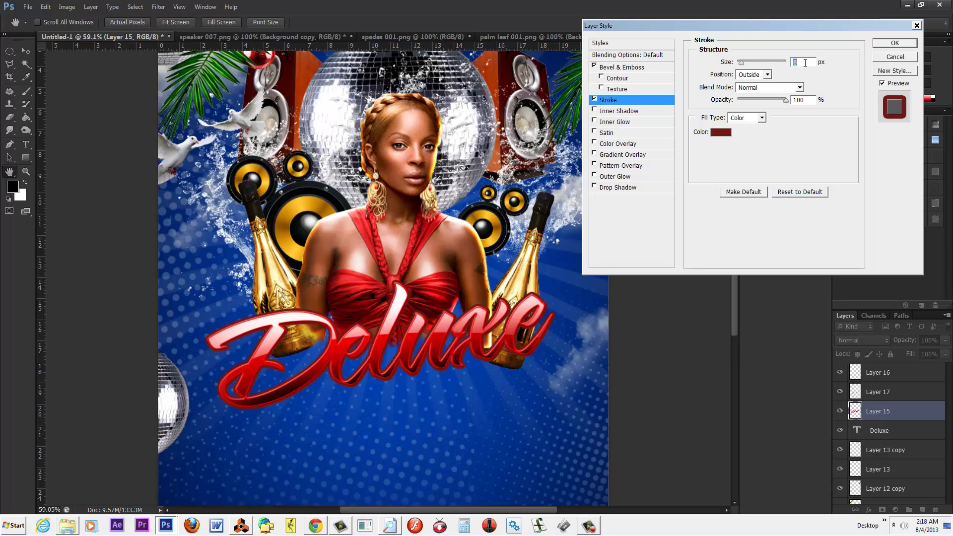
key("Down")
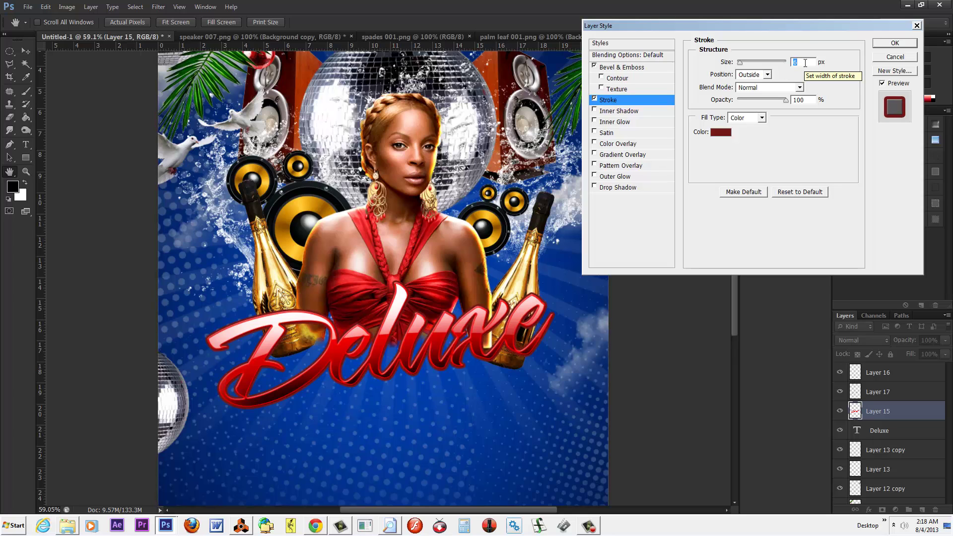
key("Up")
key("Up")
key("Up")
key("Down")
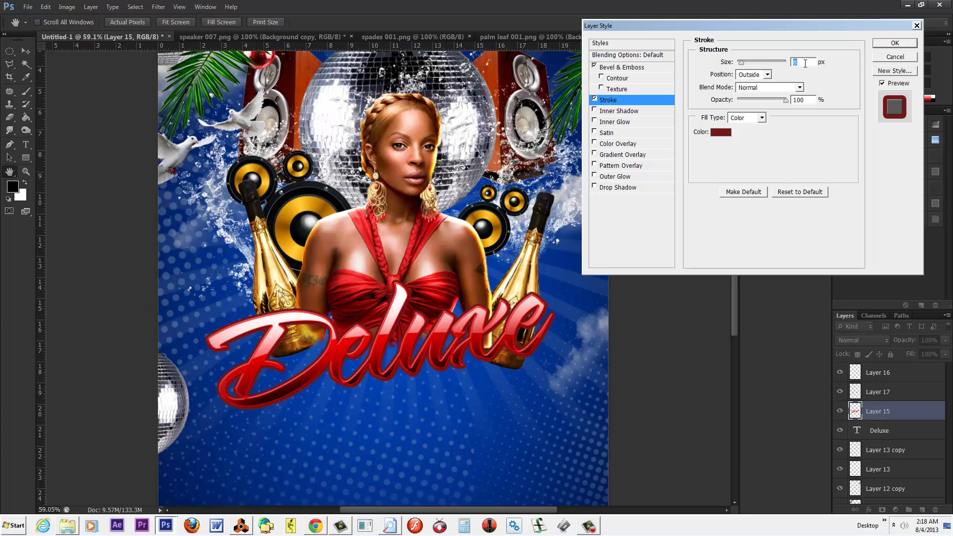
Add a black drop shadow to the lettering in Normal mode with 26 px distance and 18 px size, and apply the layer style.
left_click(595, 186)
left_click(630, 188)
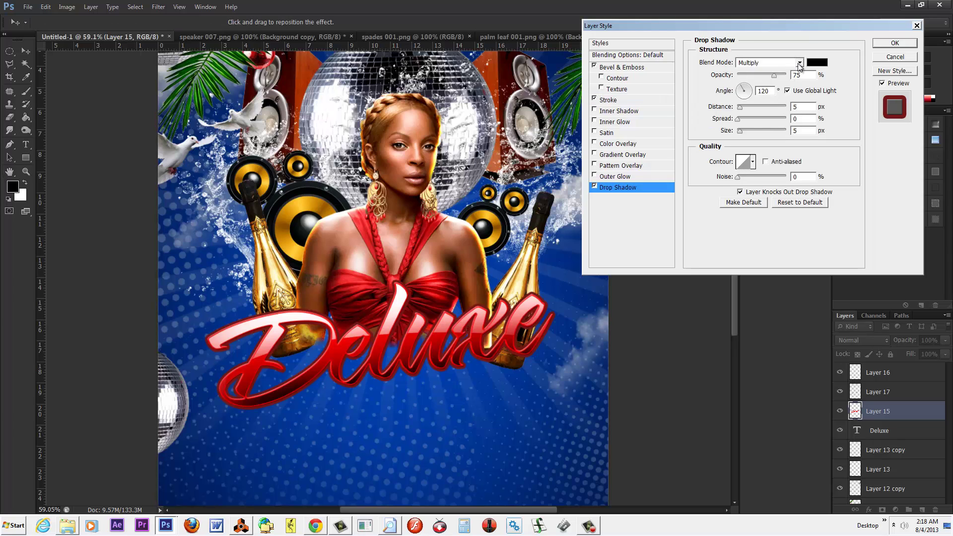
left_click(796, 63)
left_click(785, 74)
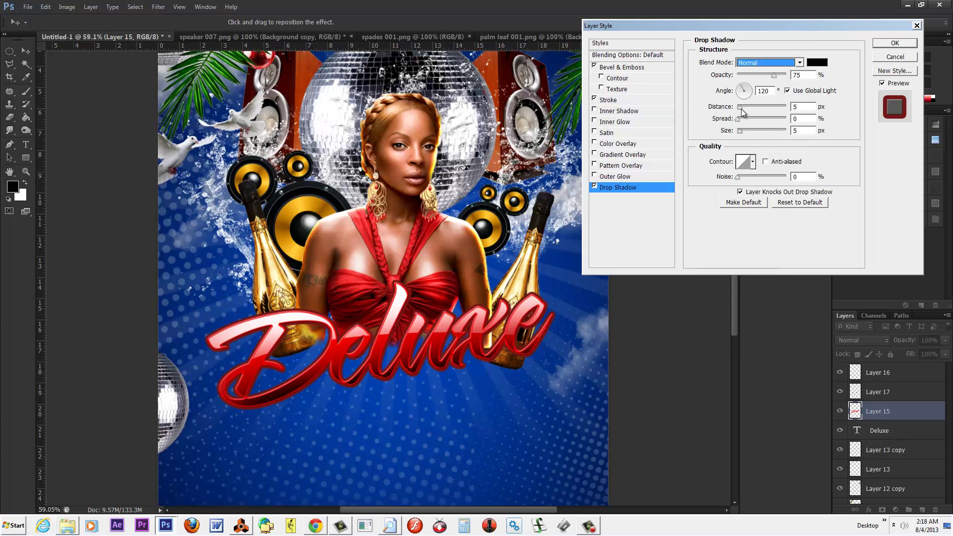
left_click_drag(740, 107, 744, 132)
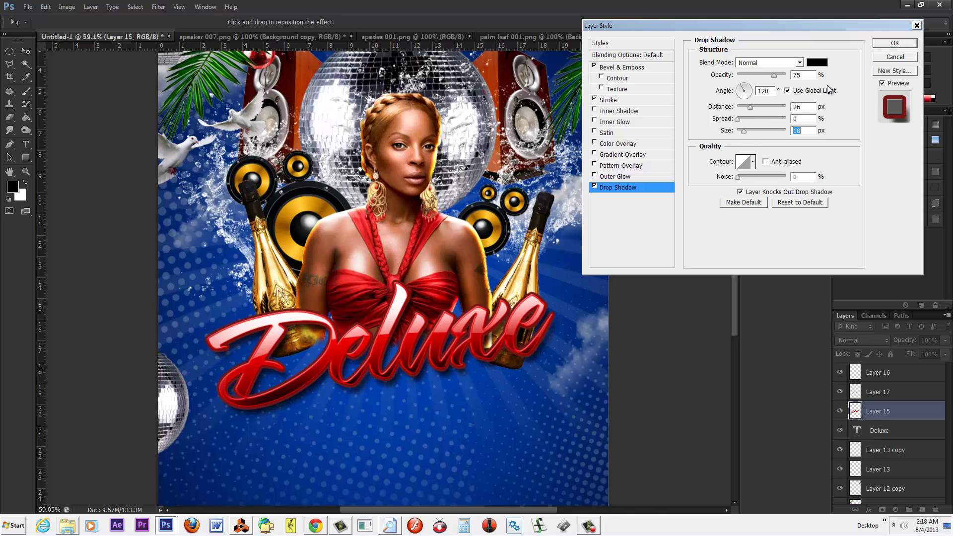
left_click(882, 43)
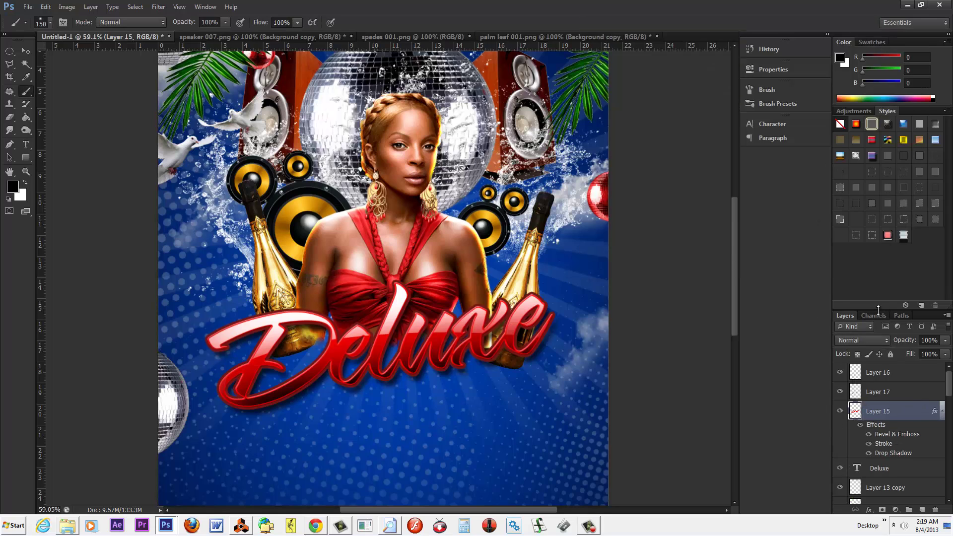
Enlarge the layer list and create a new empty layer directly below the Deluxe text layer.
left_click_drag(878, 312, 877, 229)
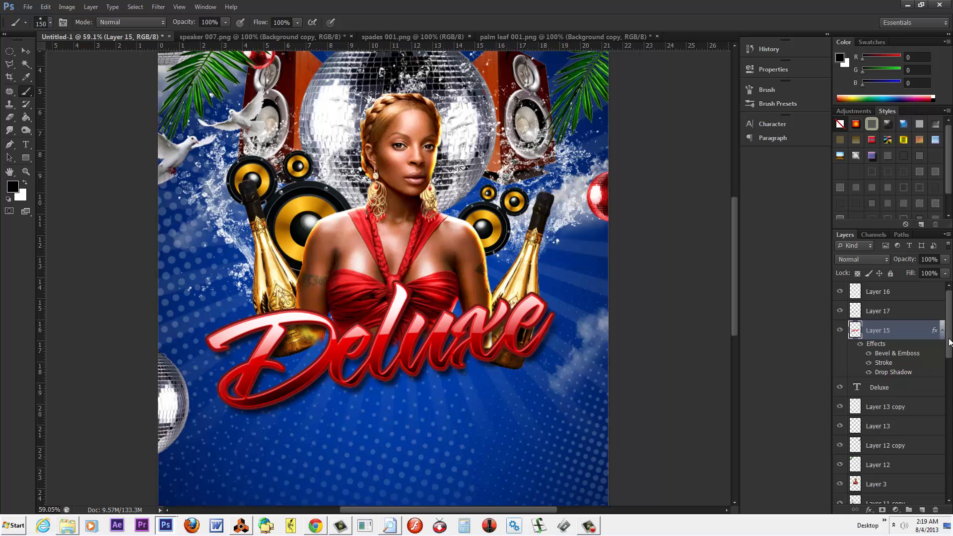
mouse_move(949, 342)
left_mouse_down()
mouse_move(949, 357)
mouse_move(951, 324)
left_mouse_up()
left_click(888, 389)
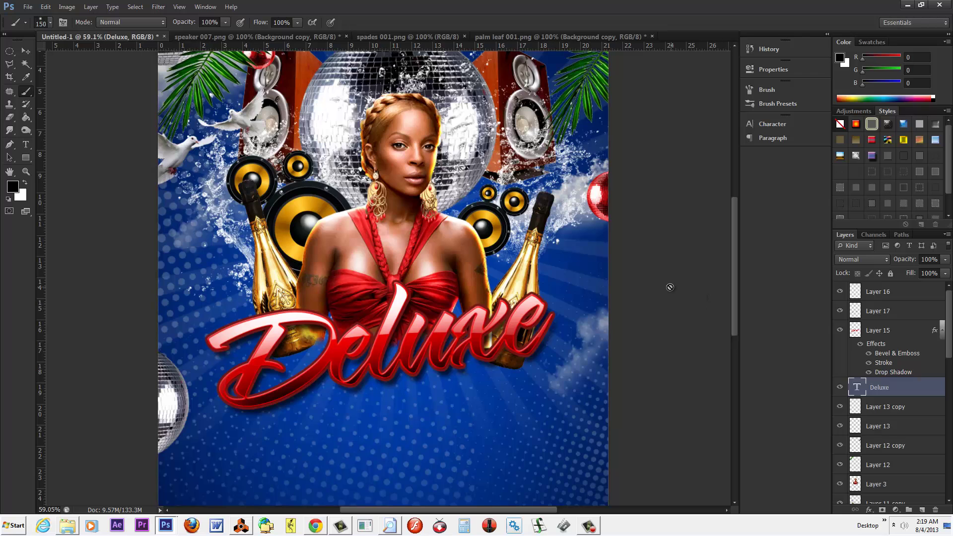
scroll(670, 286, "down", 1)
scroll(670, 286, "down", 2)
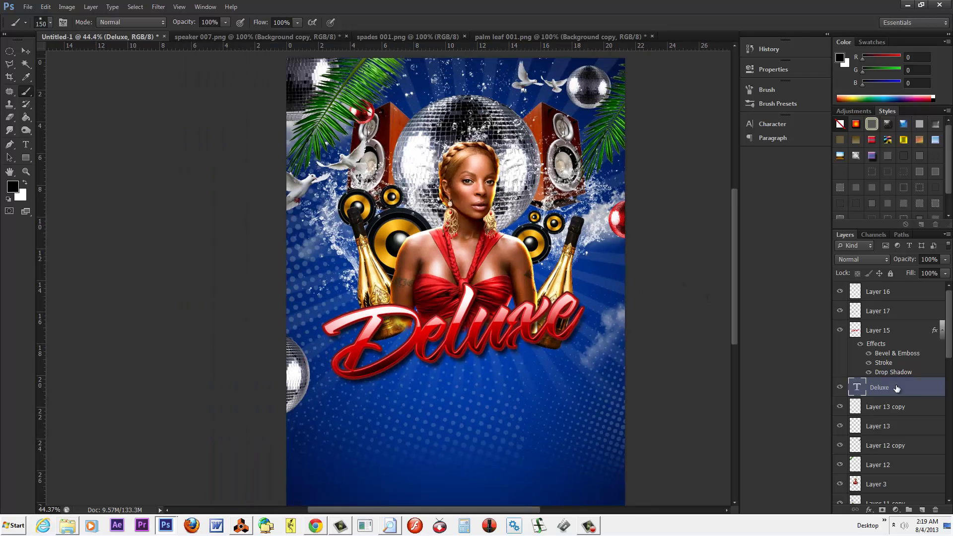
key("ctrl+shift+alt+n")
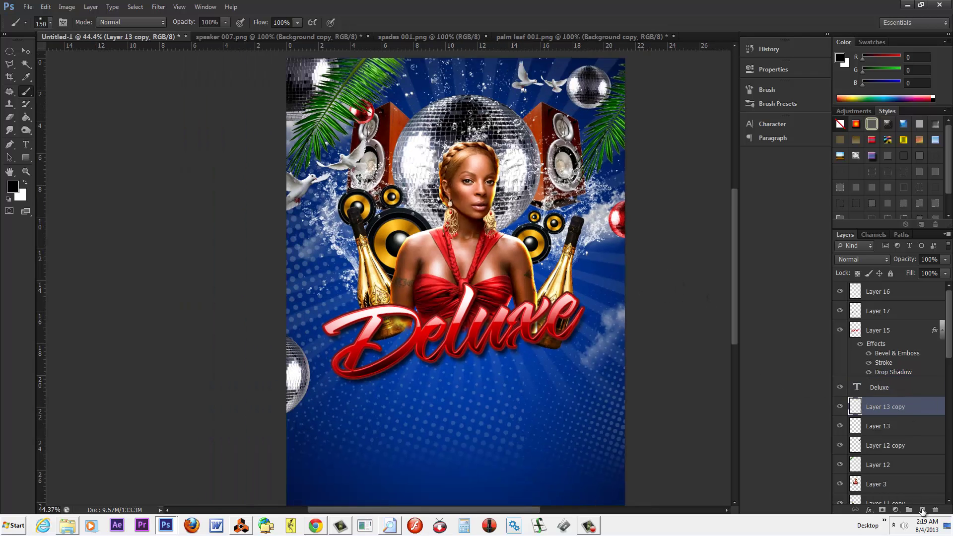
Add the white text "PARTY FLYERS" in Sarah Script at 130.97 pt and place it just beneath the Deluxe title.
left_click(26, 144)
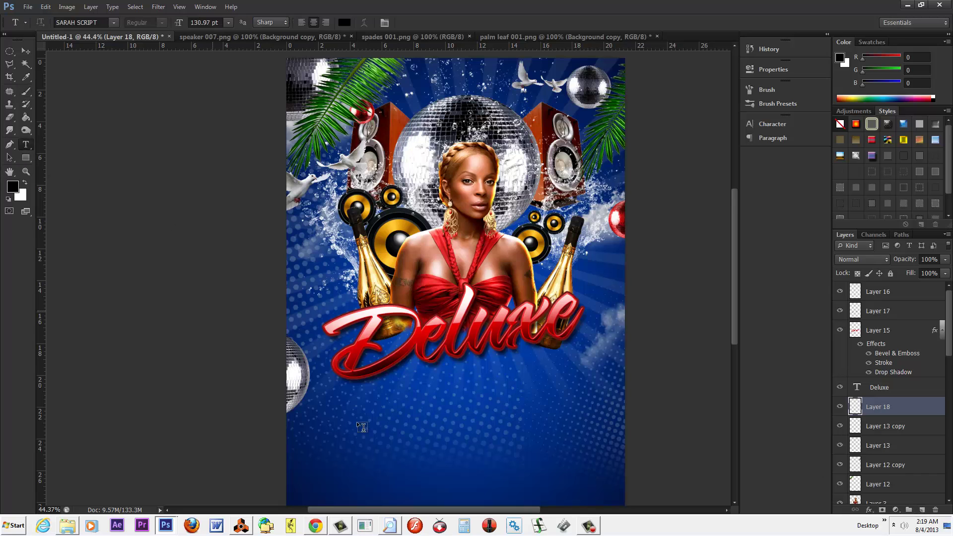
left_click(350, 411)
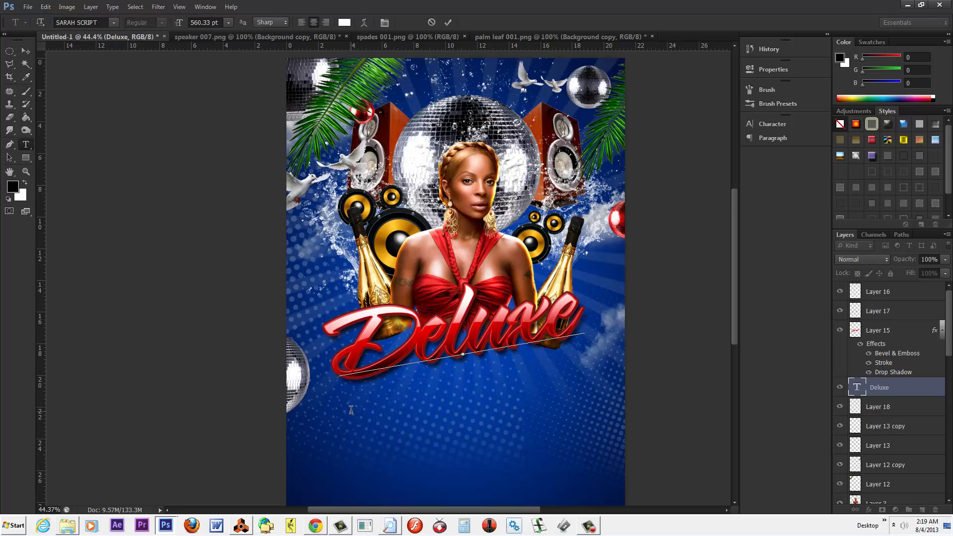
key("Escape")
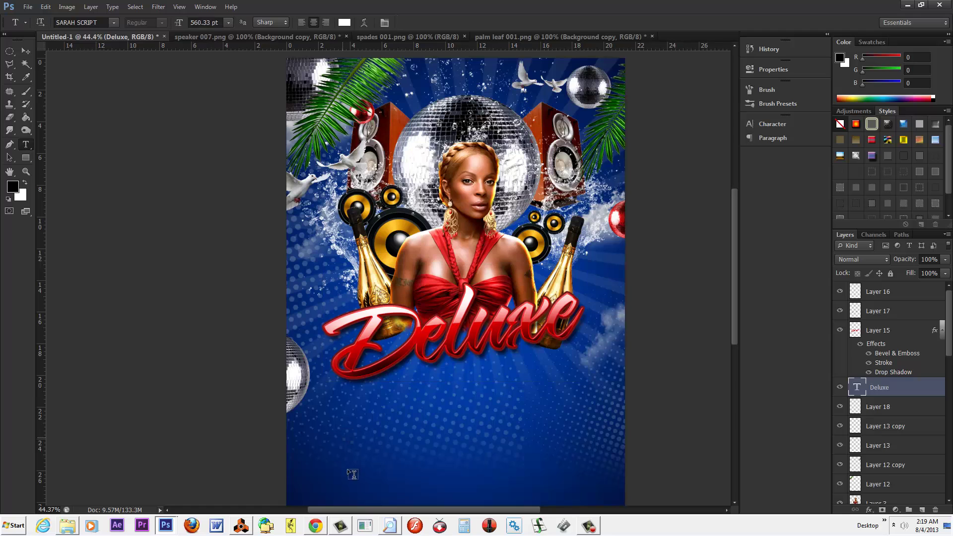
left_click(360, 480)
type("PA")
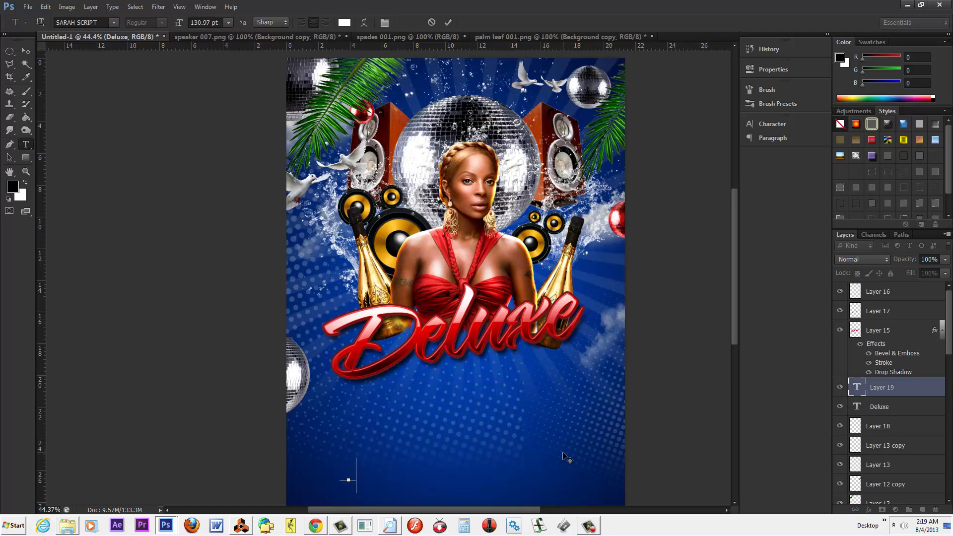
type("RTY")
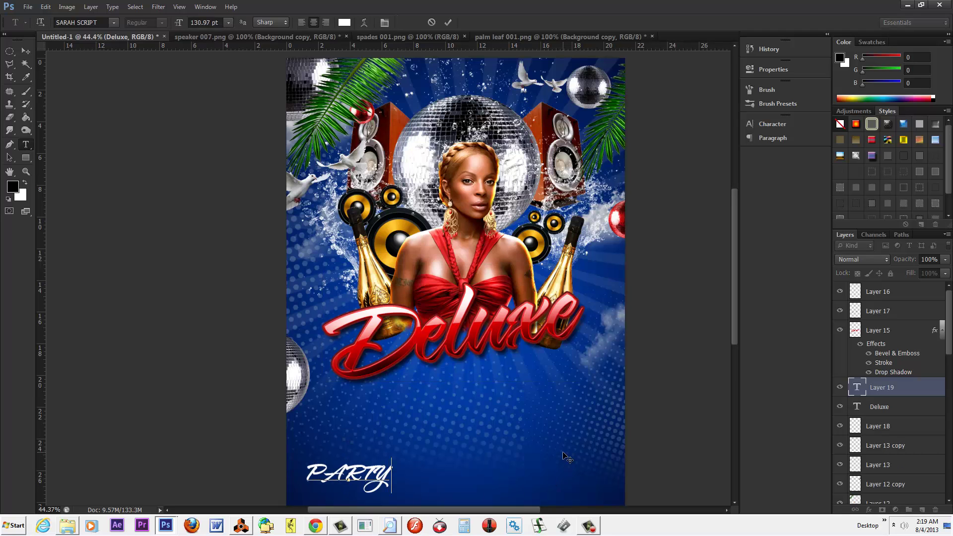
type(" FLYERS")
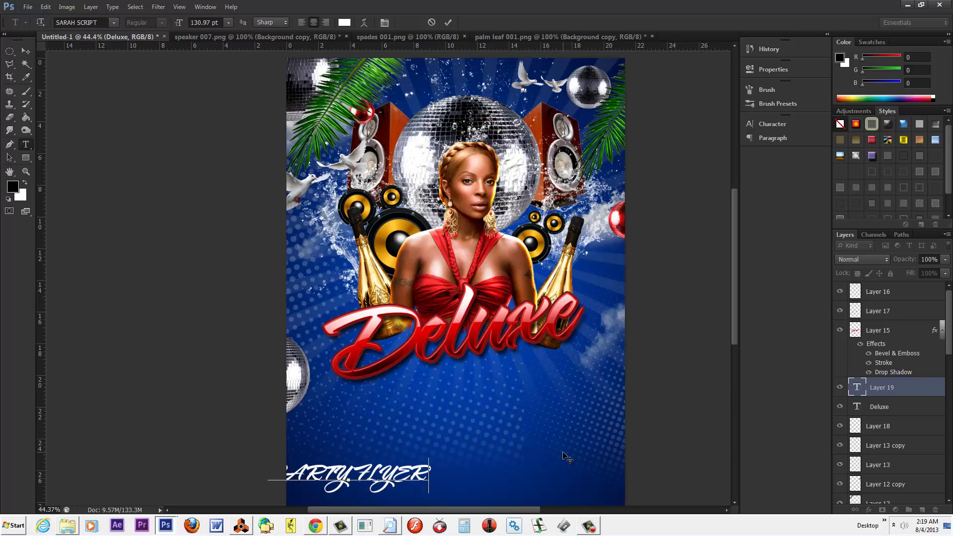
left_click(26, 51)
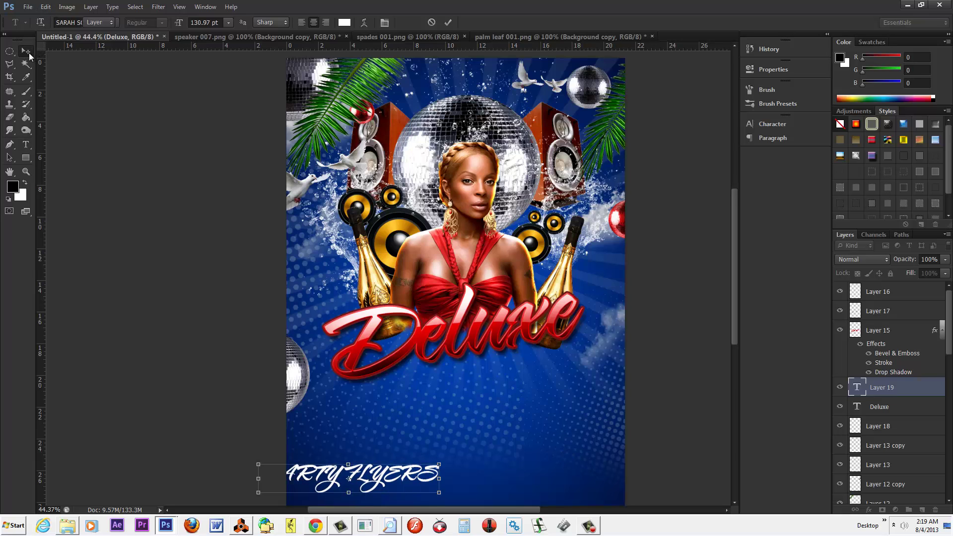
left_click_drag(387, 476, 508, 389)
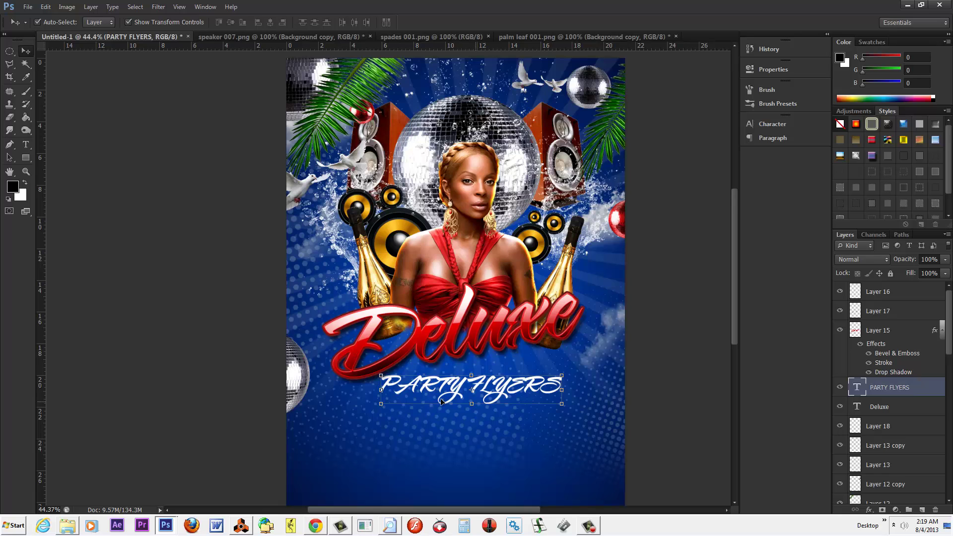
Change the font of the whole PARTY FLYERS text to Stereofunk.
left_click(25, 144)
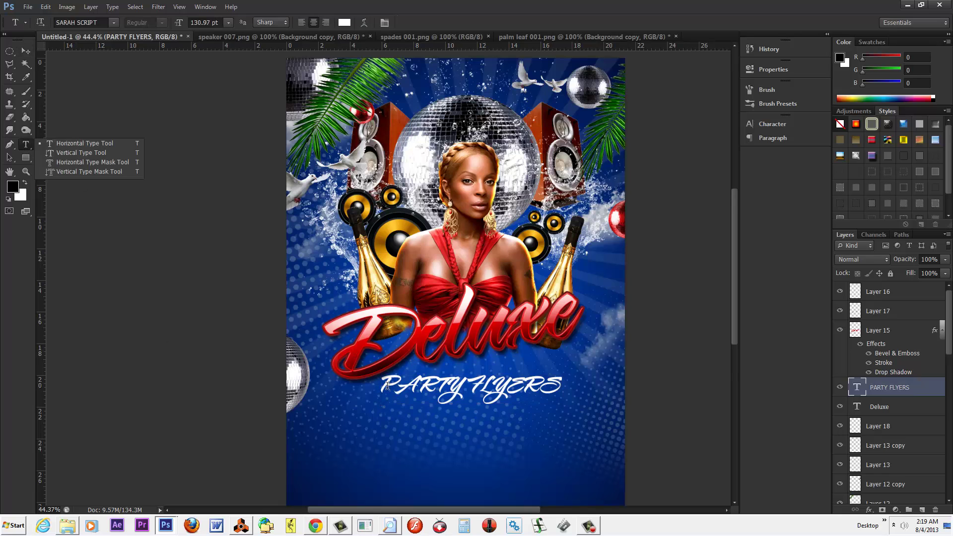
left_click(387, 386)
key("ctrl+a")
left_click(114, 23)
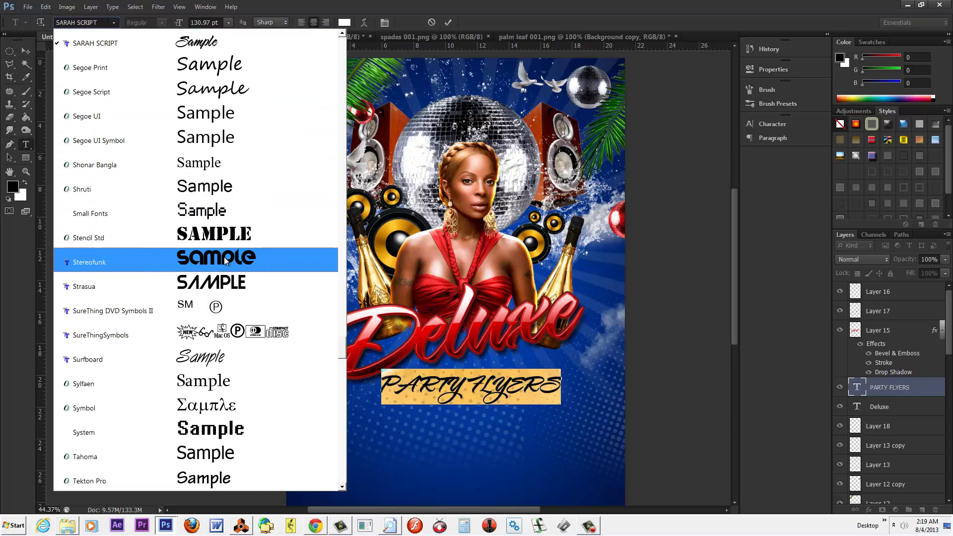
left_click(84, 265)
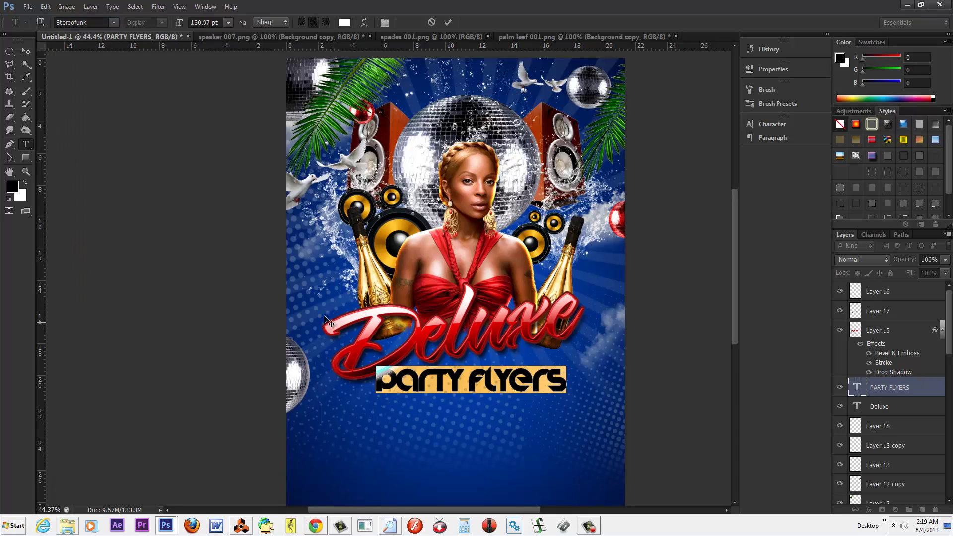
Scale the PARTY FLYERS text to about 127%, center it under the Deluxe title, and move its layer to the top of the stack.
left_click(26, 51)
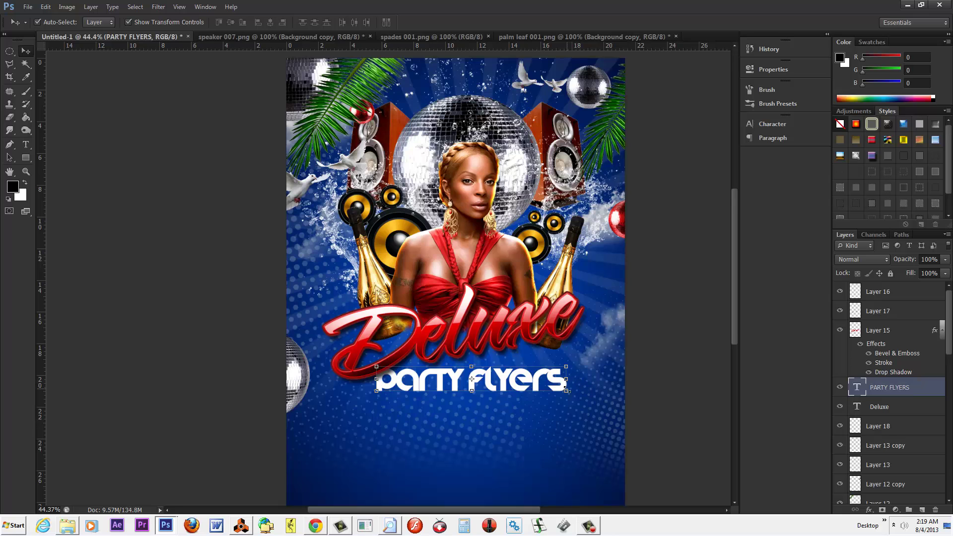
left_click(567, 392)
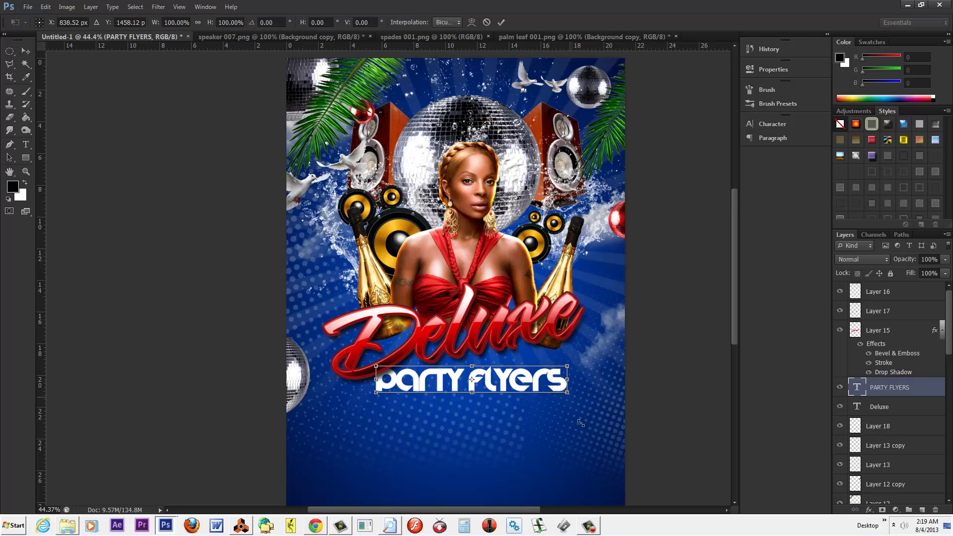
left_click_drag(580, 422, 632, 430)
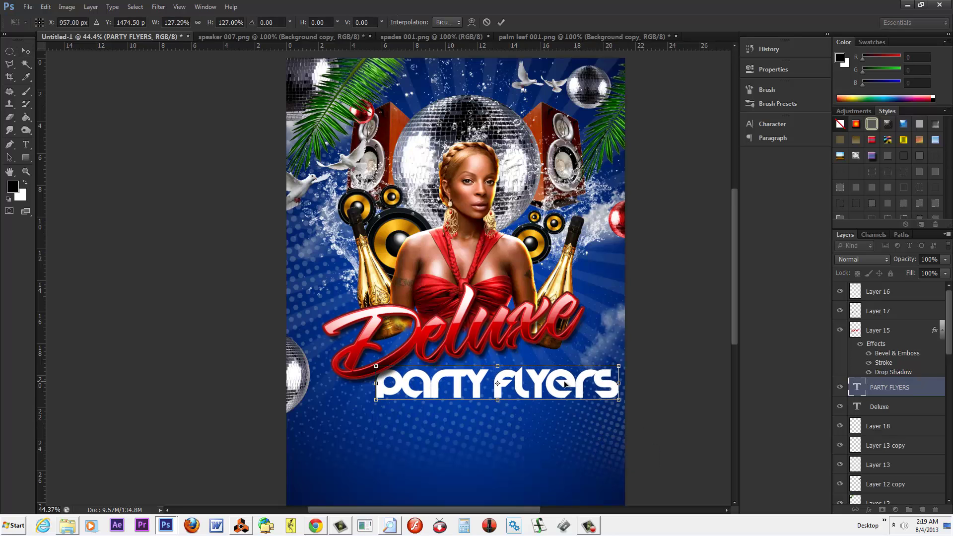
mouse_move(565, 383)
left_mouse_down()
mouse_move(518, 388)
mouse_move(553, 378)
left_mouse_up()
key("Return")
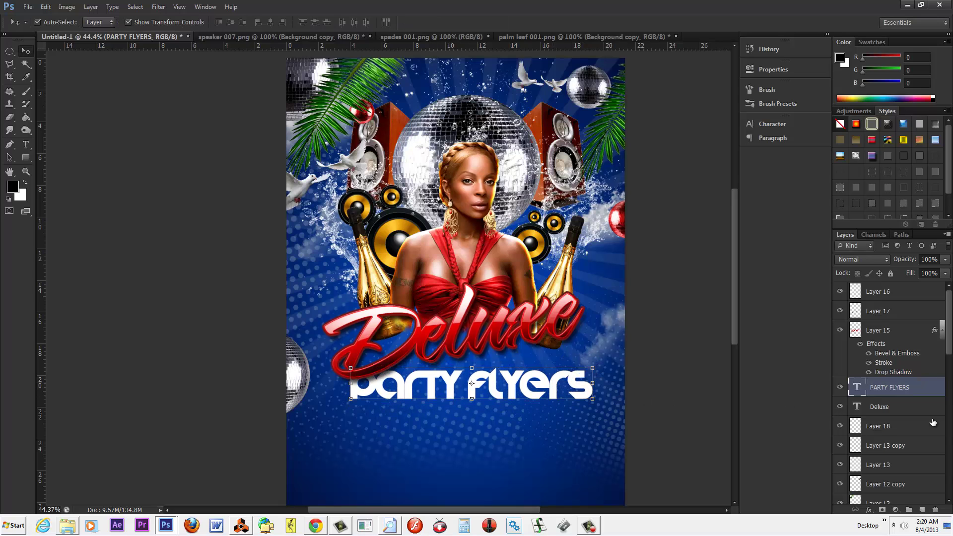
left_click_drag(929, 387, 916, 290)
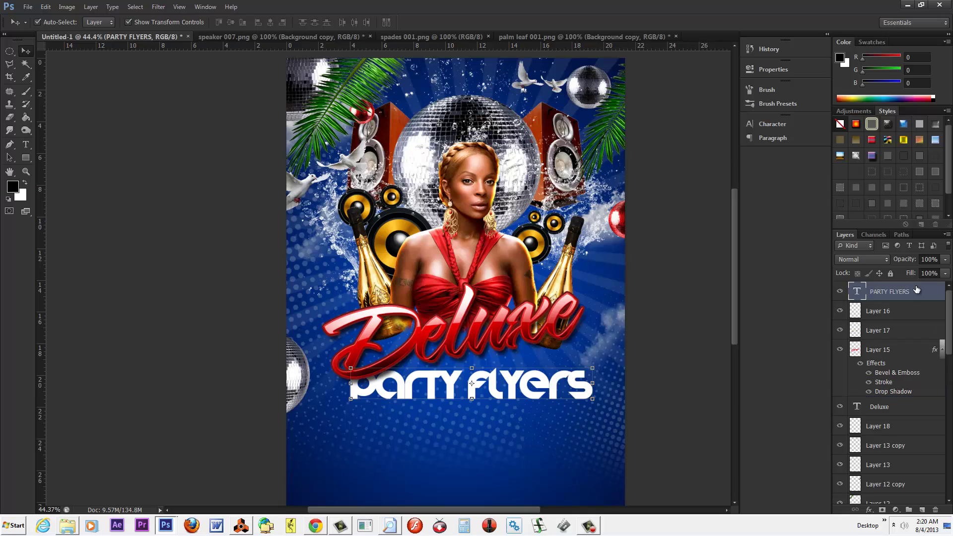
Nudge the PARTY FLYERS text slightly closer to the Deluxe title and change the font of the whole text to Velocity.
left_click_drag(553, 381, 552, 379)
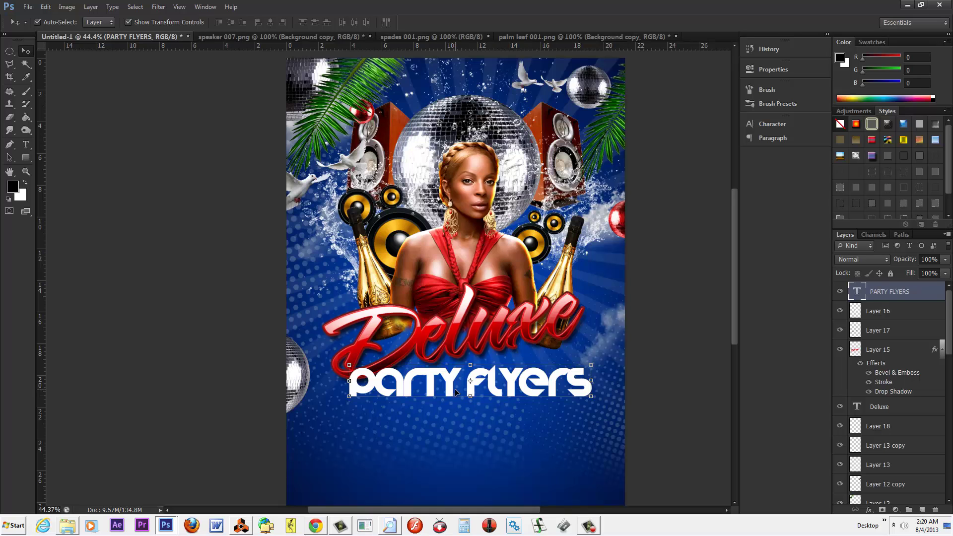
left_click(26, 144)
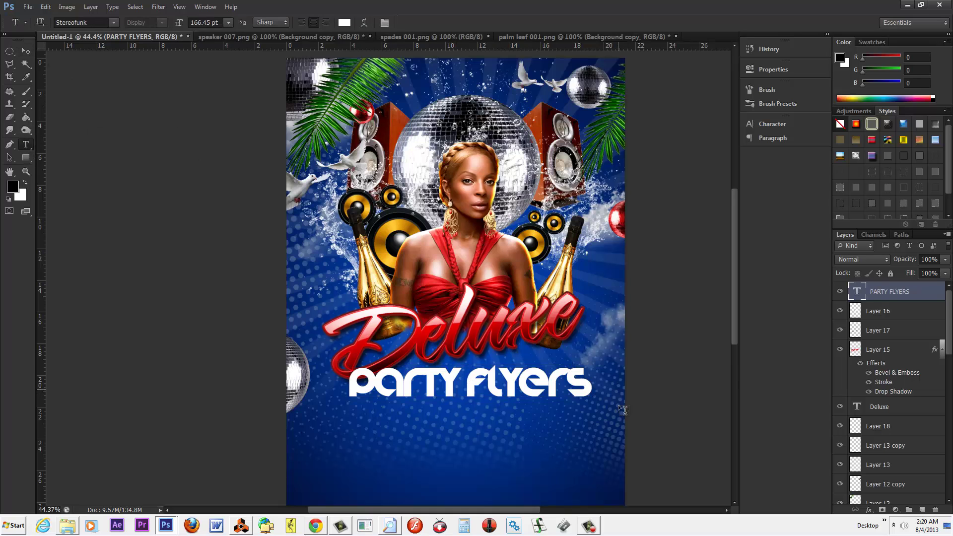
left_click_drag(555, 387, 547, 386)
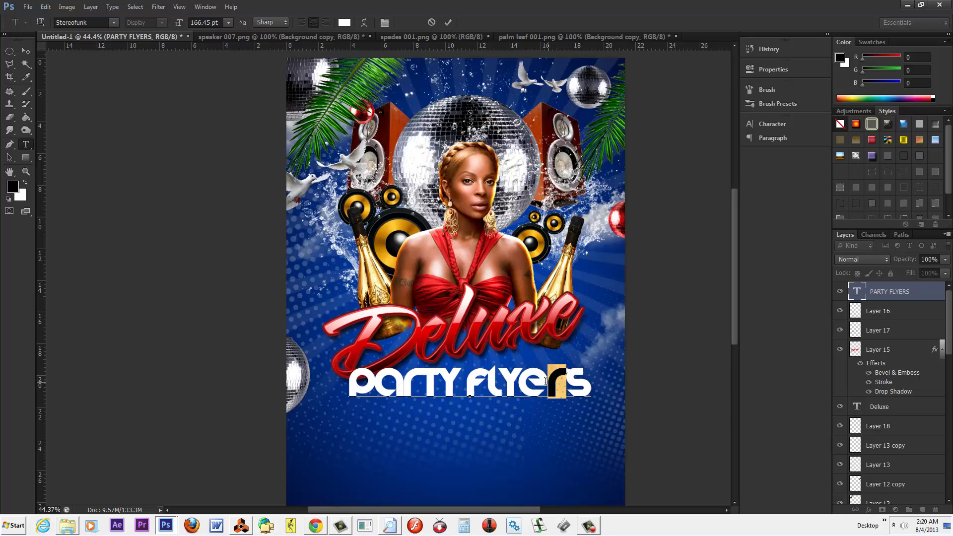
left_click_drag(521, 386, 567, 386)
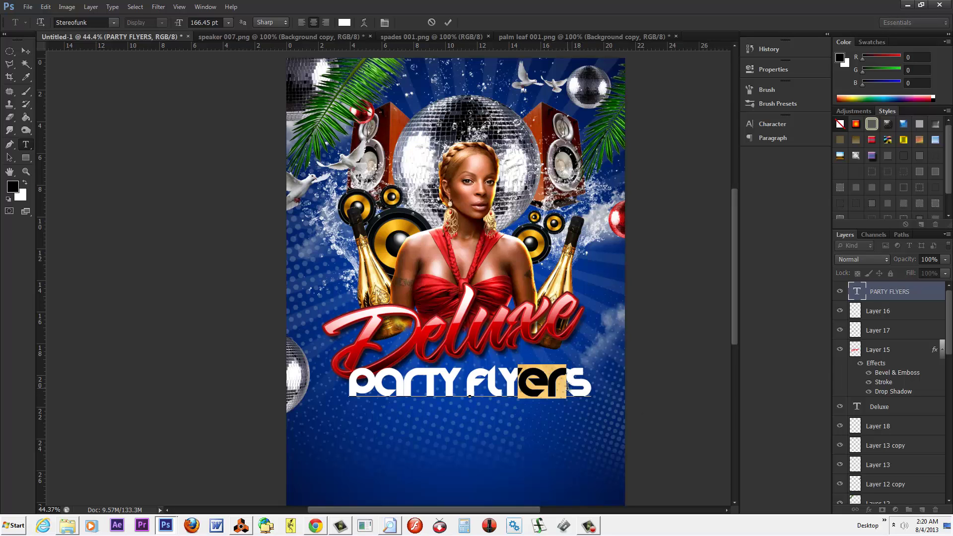
mouse_move(488, 383)
left_mouse_down()
mouse_move(519, 386)
mouse_move(471, 386)
mouse_move(485, 386)
left_mouse_up()
left_click_drag(563, 389, 590, 387)
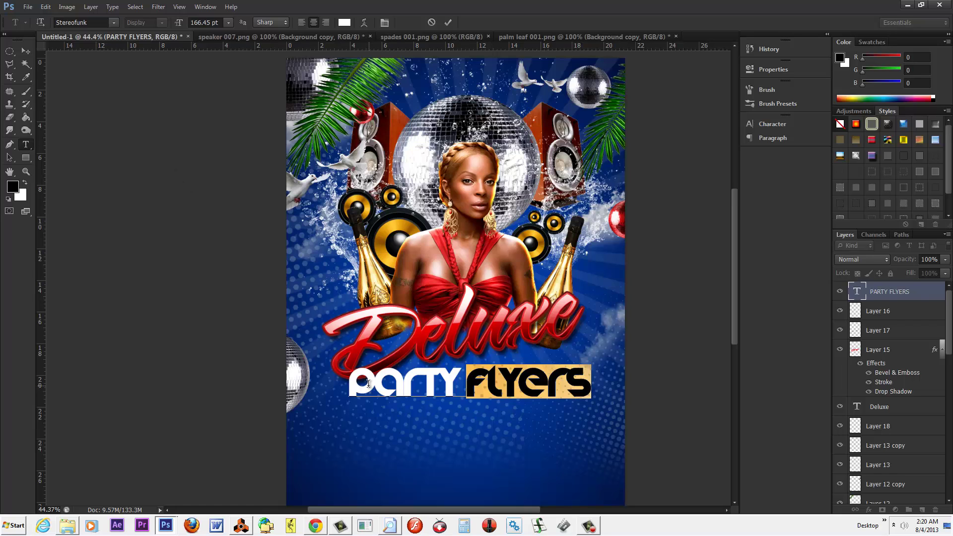
left_click_drag(348, 382, 692, 405)
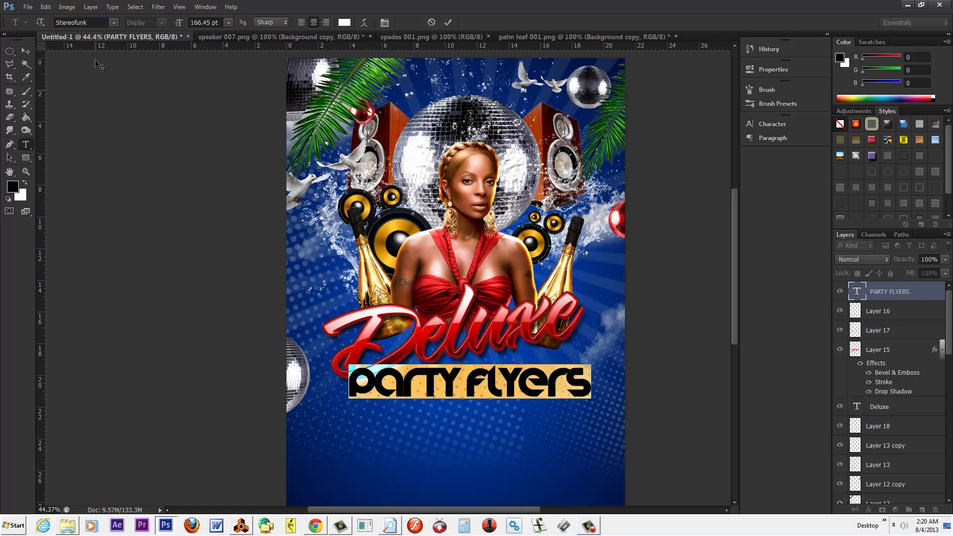
left_click(114, 23)
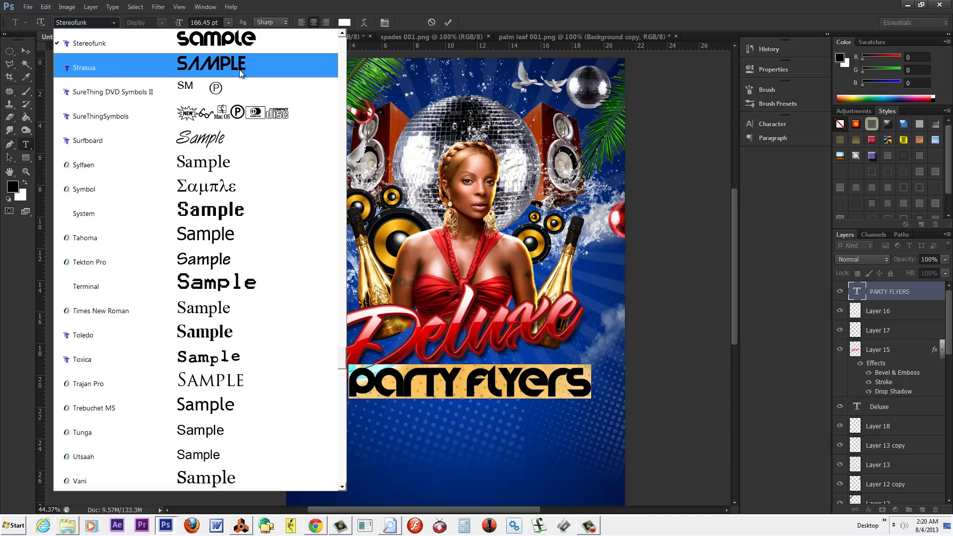
scroll(272, 295, "down", 4)
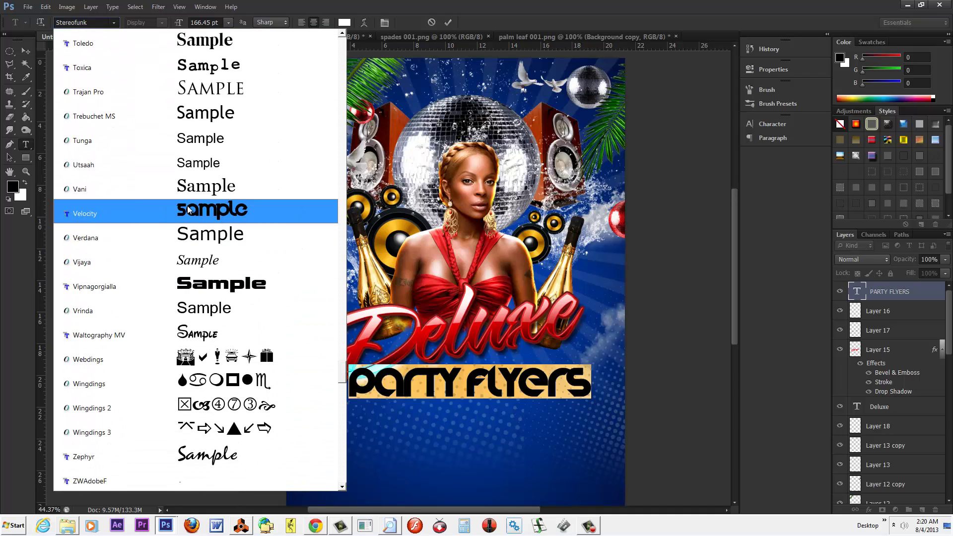
left_click(207, 214)
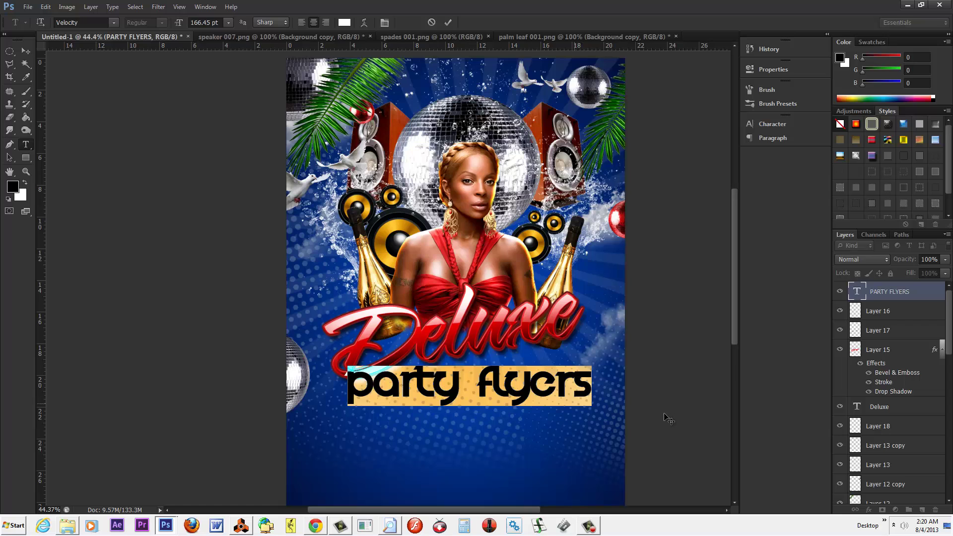
left_click(571, 381)
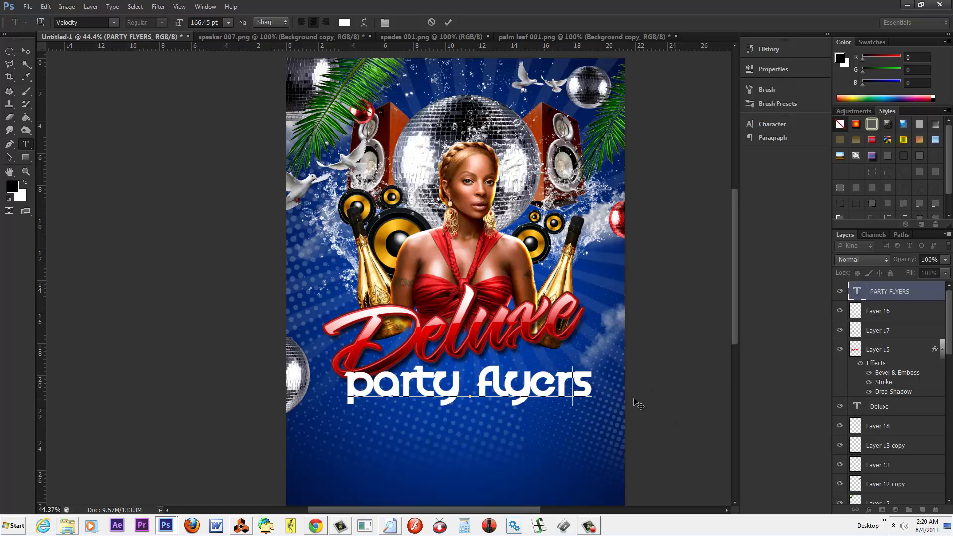
Shift the PARTY FLYERS text slightly up and left, and stretch it a little taller and wider.
left_click(9, 51)
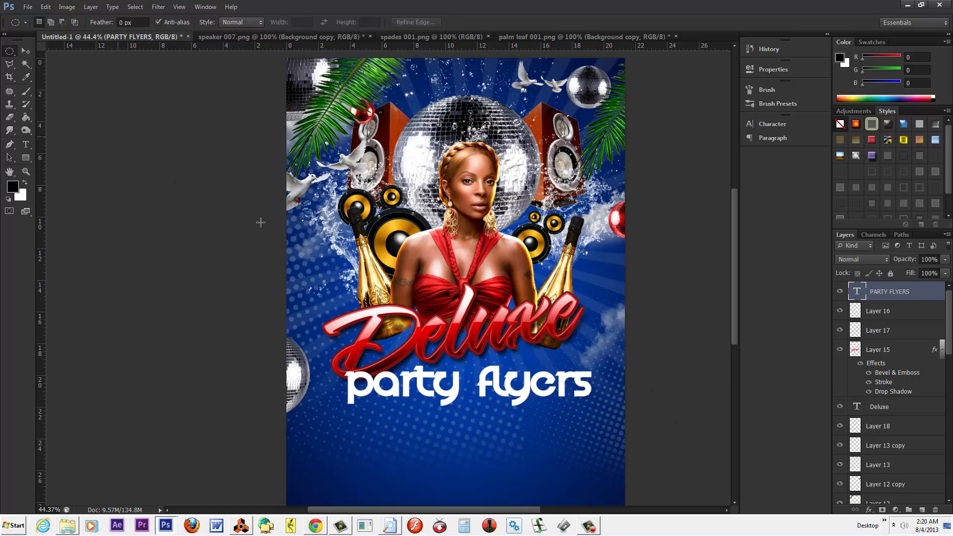
key("v")
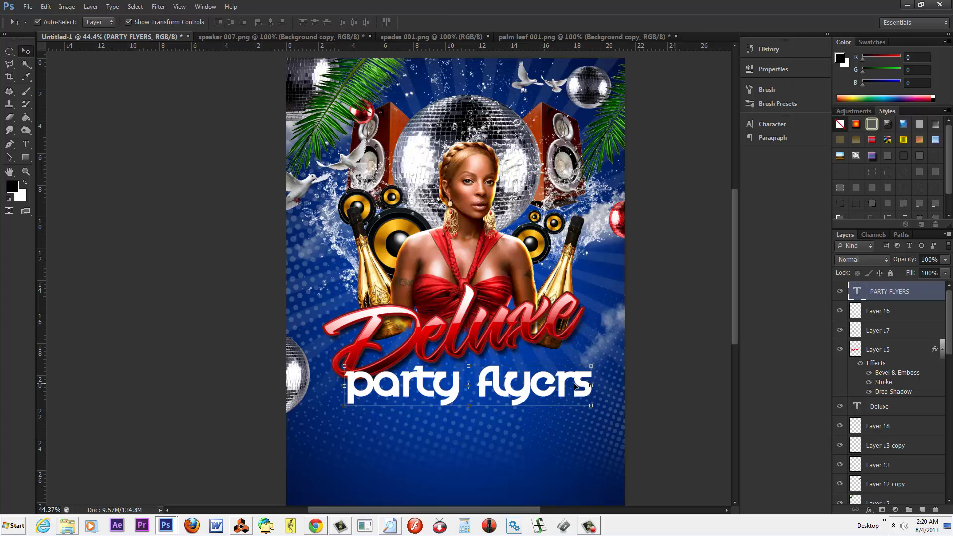
left_click_drag(560, 387, 557, 384)
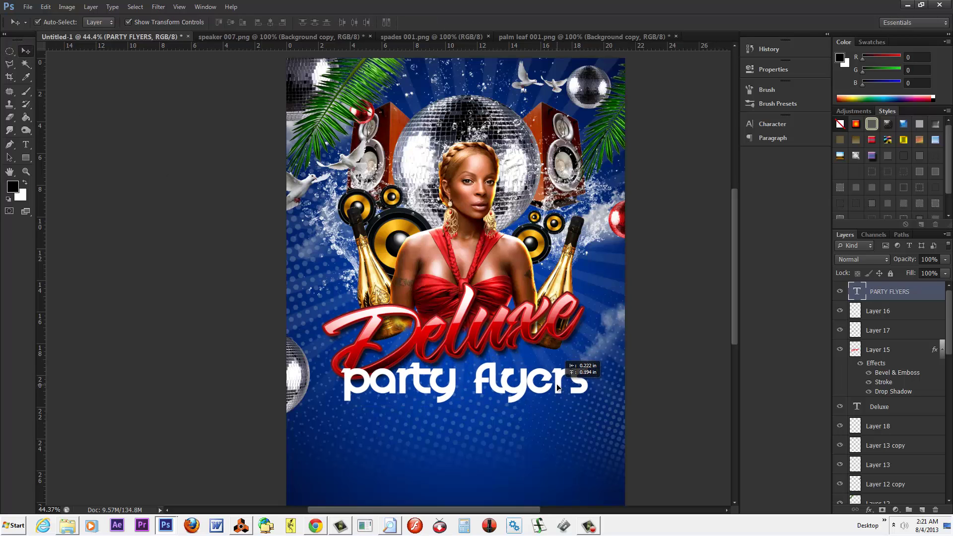
mouse_move(466, 407)
left_mouse_down()
mouse_move(467, 419)
mouse_move(467, 410)
left_mouse_up()
left_click_drag(340, 387, 331, 391)
key("Return")
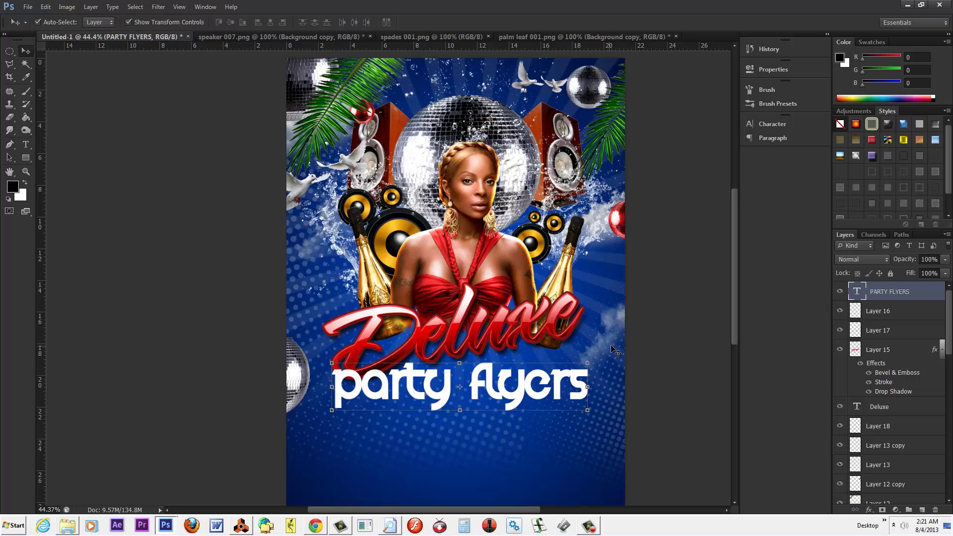
Move the PARTY FLYERS text up against the Deluxe title and apply the silver chrome preset style to it.
left_click_drag(950, 178, 949, 208)
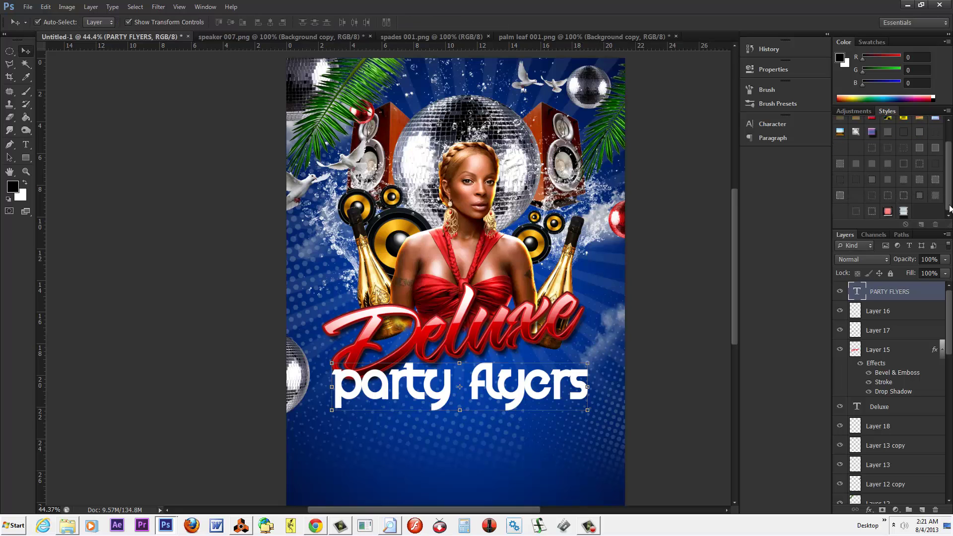
left_click_drag(516, 397, 515, 393)
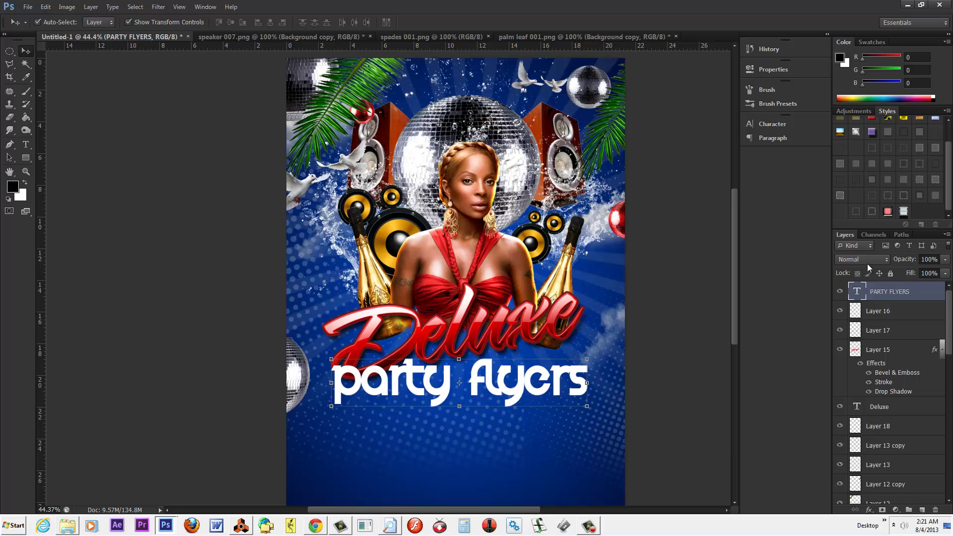
left_click(903, 211)
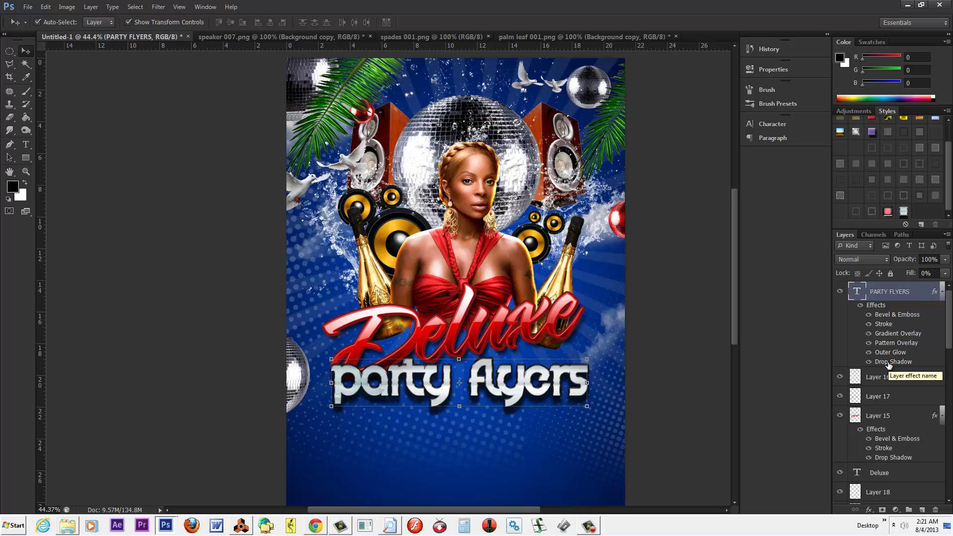
Set the Pattern Overlay scale of the PARTY FLYERS text to 480% and reposition the pattern downward within the letters.
double_click(819, 362)
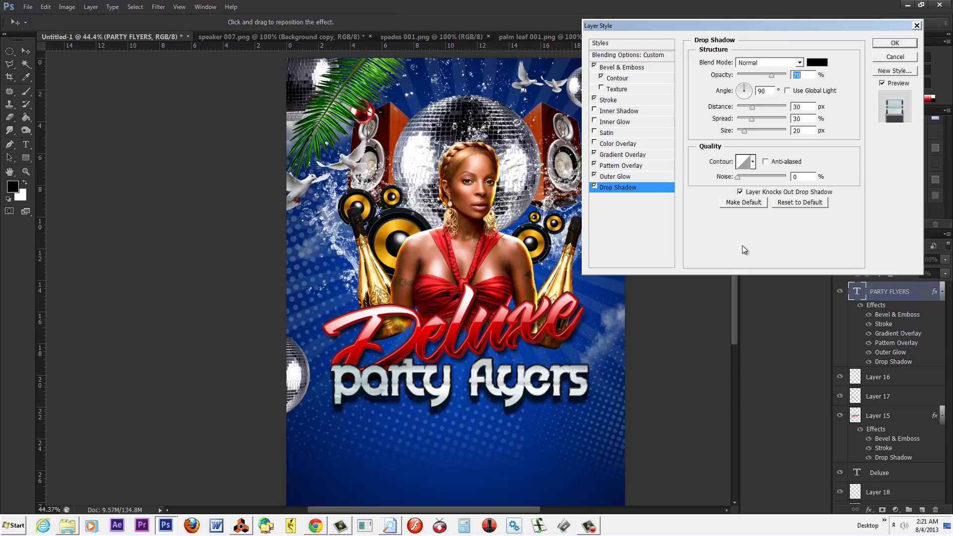
left_click(594, 165)
left_click(594, 166)
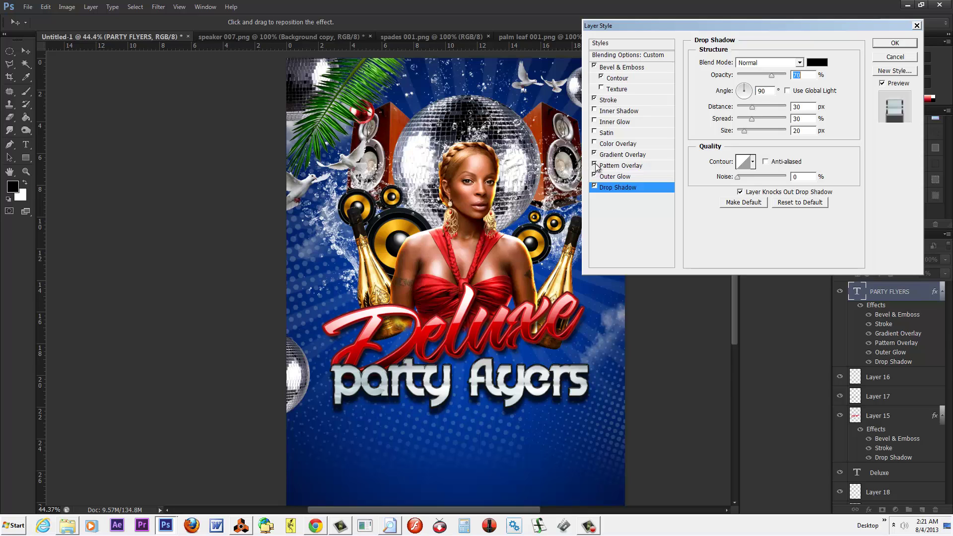
left_click(626, 166)
mouse_move(767, 120)
left_mouse_down()
mouse_move(756, 125)
mouse_move(772, 124)
left_mouse_up()
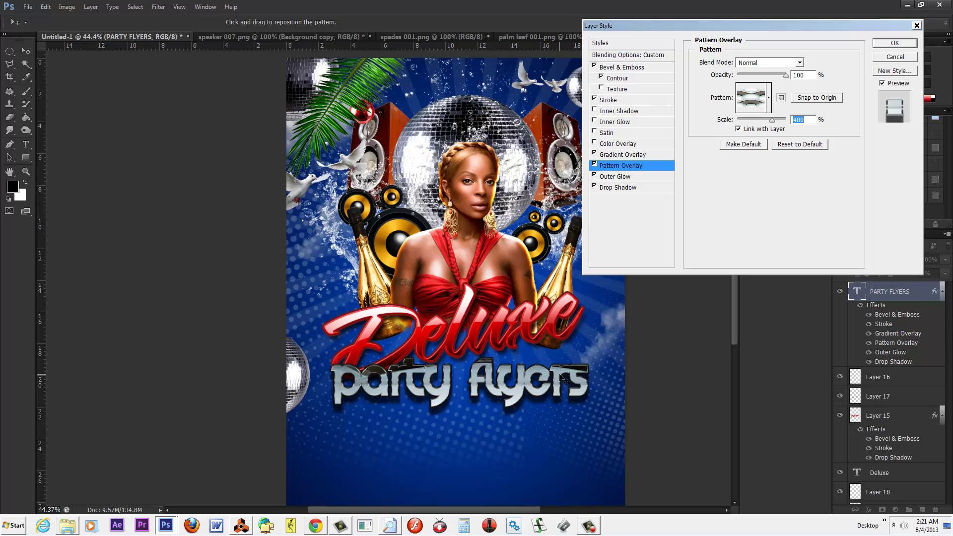
left_click_drag(566, 389, 531, 495)
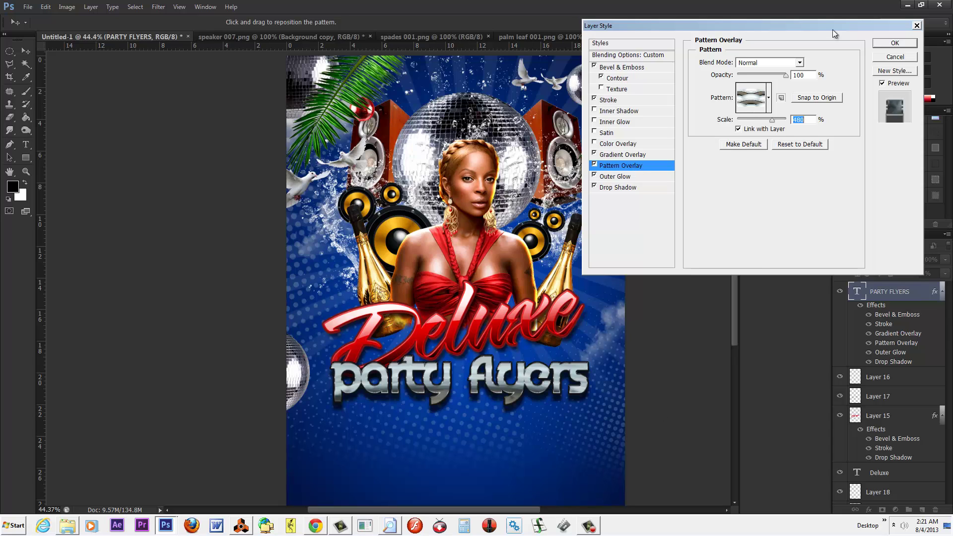
left_click(903, 44)
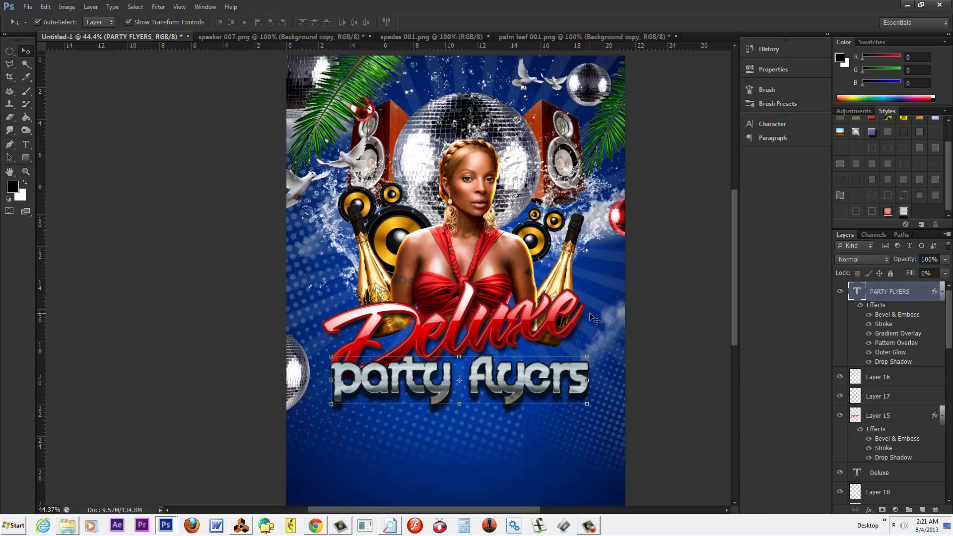
Set the tracking of the whole PARTY FLYERS text to -60 and its font size to 245.06 pt, keeping it beneath Deluxe.
left_click(26, 144)
left_click_drag(336, 380, 637, 382)
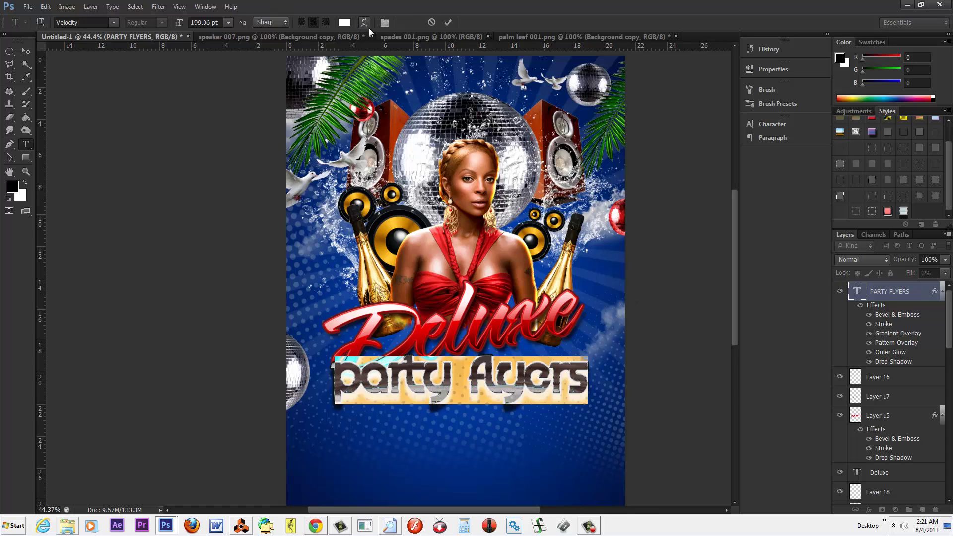
left_click(381, 23)
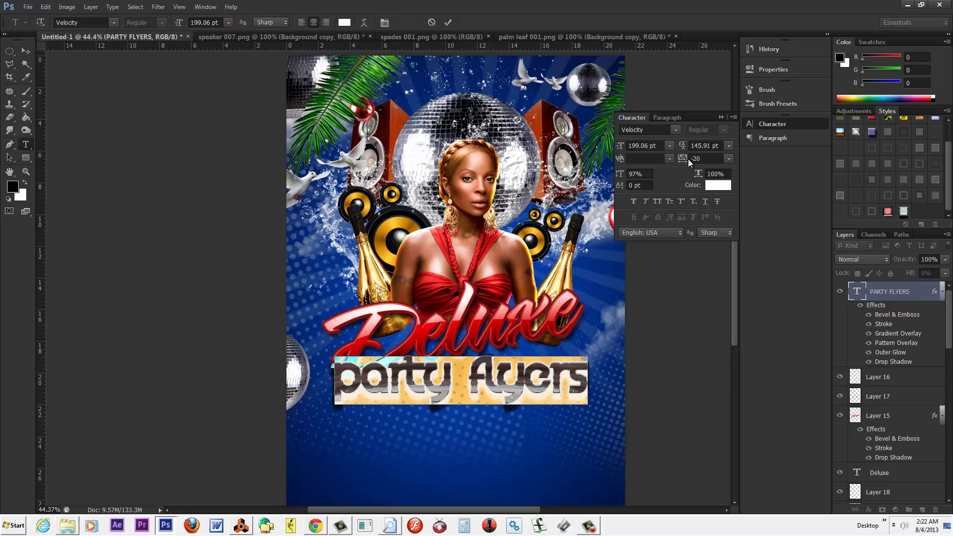
mouse_move(685, 162)
left_mouse_down()
mouse_move(675, 161)
mouse_move(683, 160)
left_mouse_up()
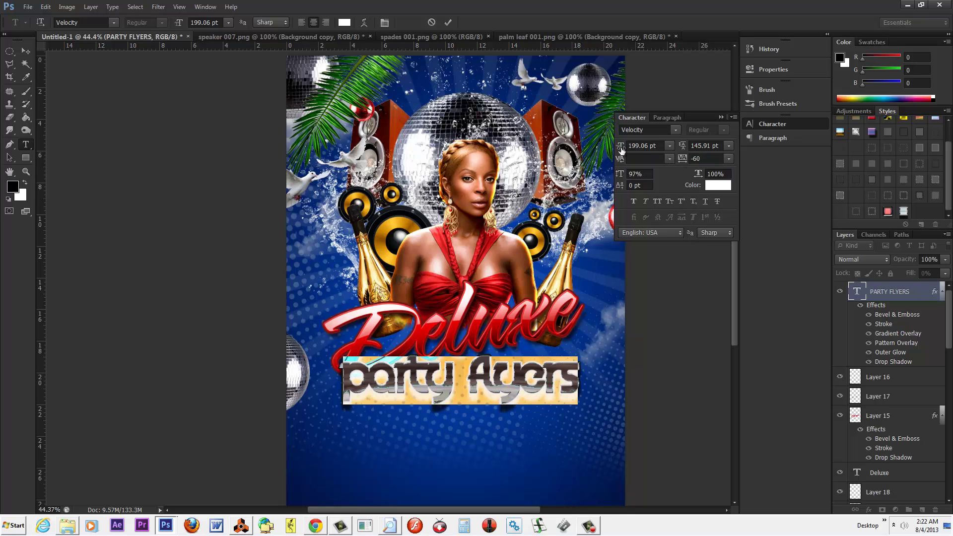
left_click_drag(621, 149, 643, 149)
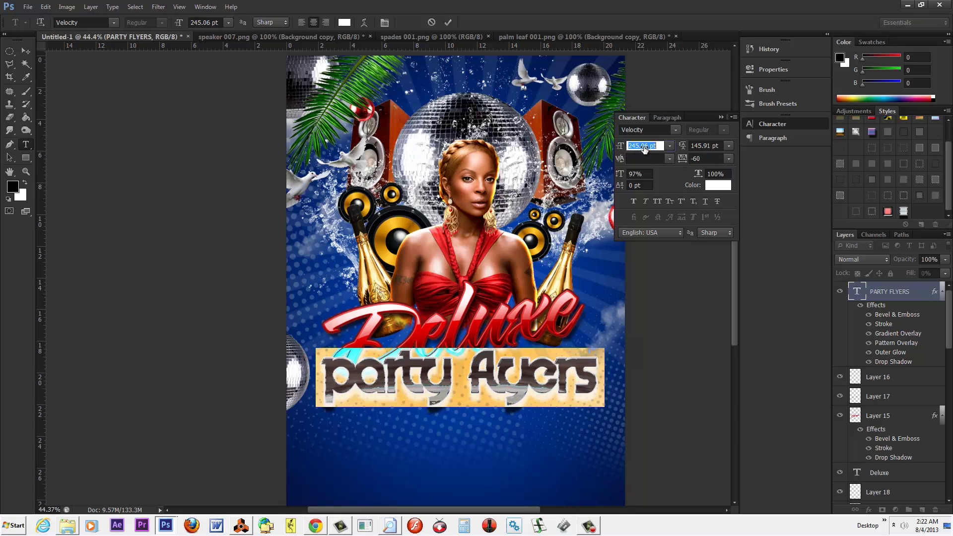
left_click(29, 50)
mouse_move(446, 368)
left_mouse_down()
mouse_move(447, 380)
mouse_move(446, 369)
left_mouse_up()
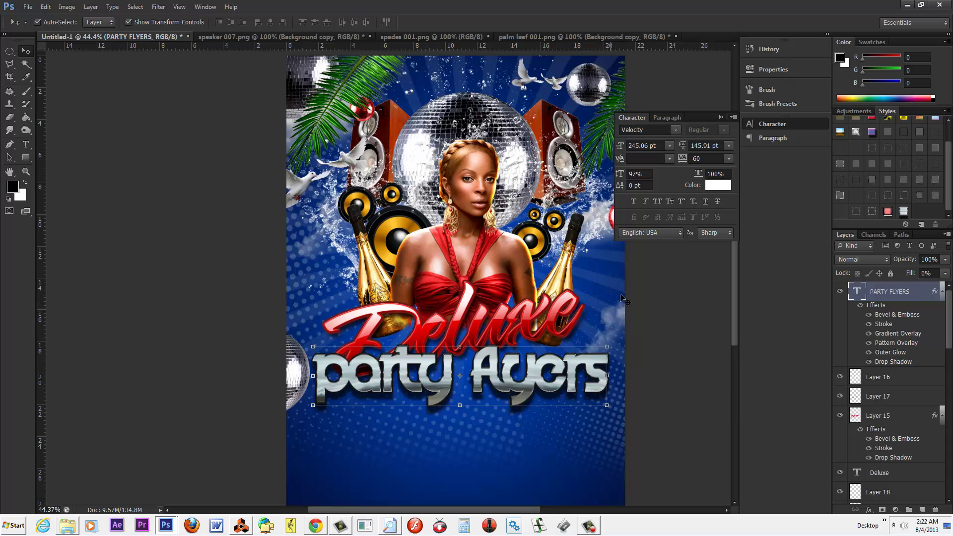
left_click(721, 117)
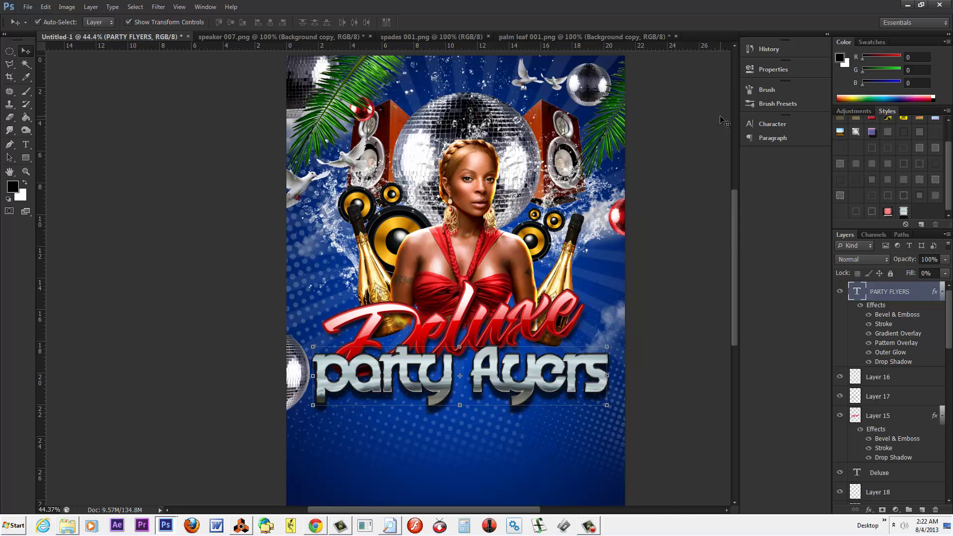
Add the white Velocity text "HIGH QULAITY" at 161.23 pt and place it below PARTY FLYERS, starting at the flyer's left edge.
left_click(667, 259)
scroll(737, 240, "up", 2)
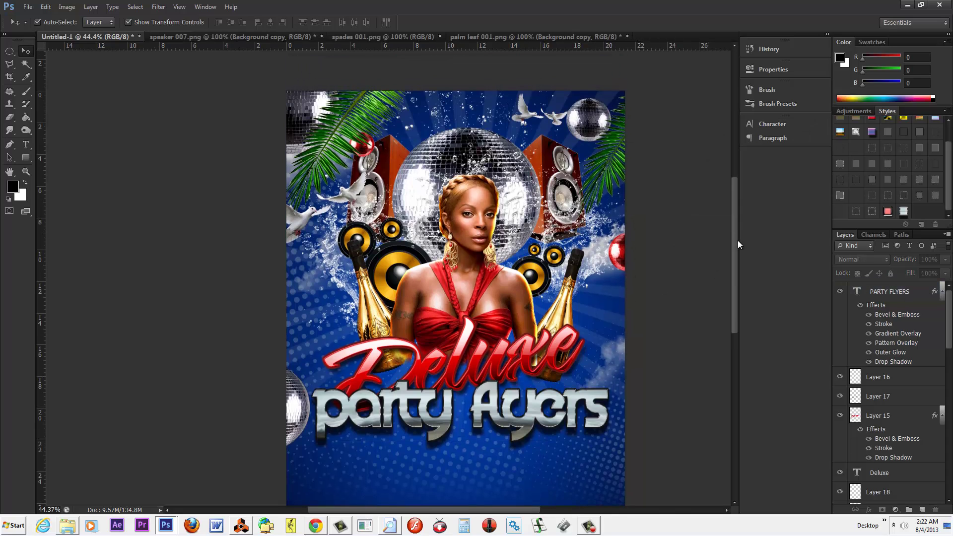
scroll(660, 236, "down", 2)
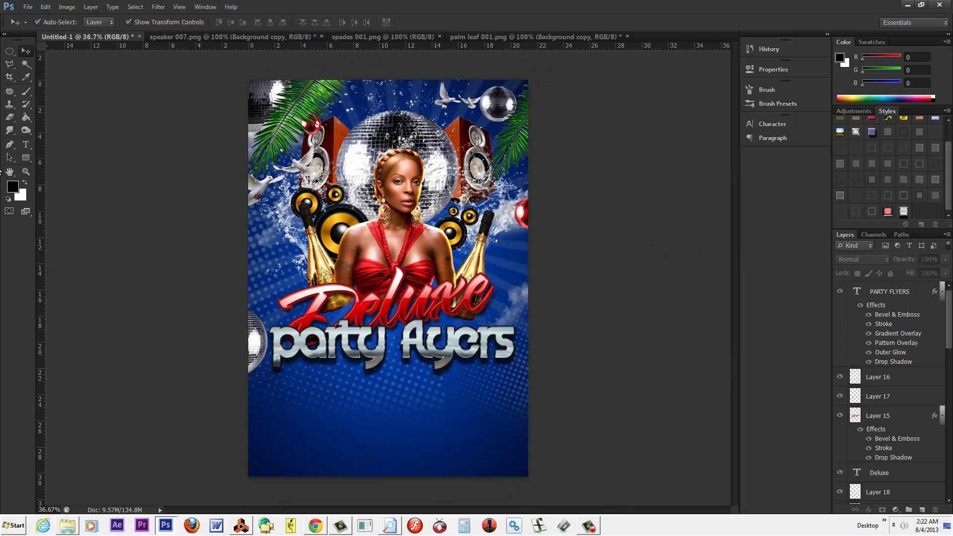
left_click(26, 145)
left_click(276, 386)
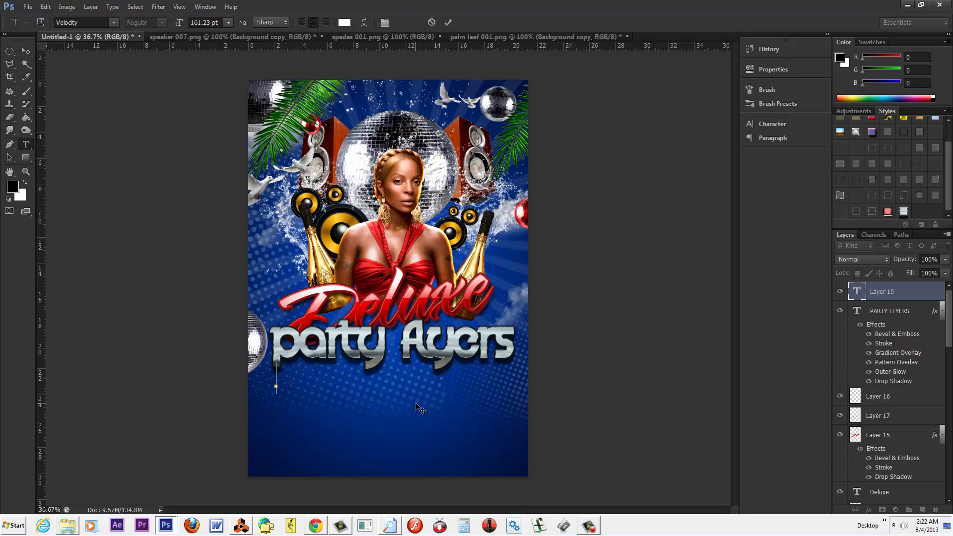
type("high")
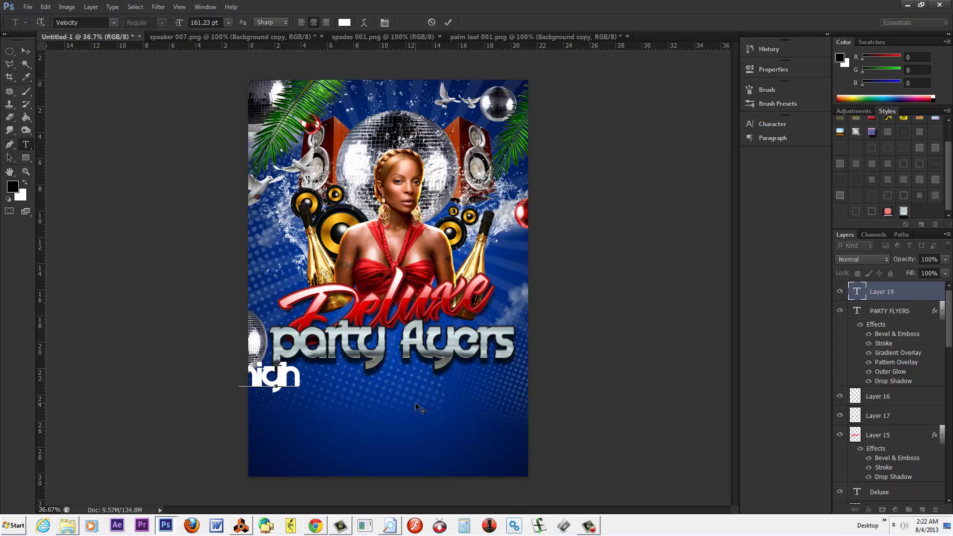
type(" qulaity")
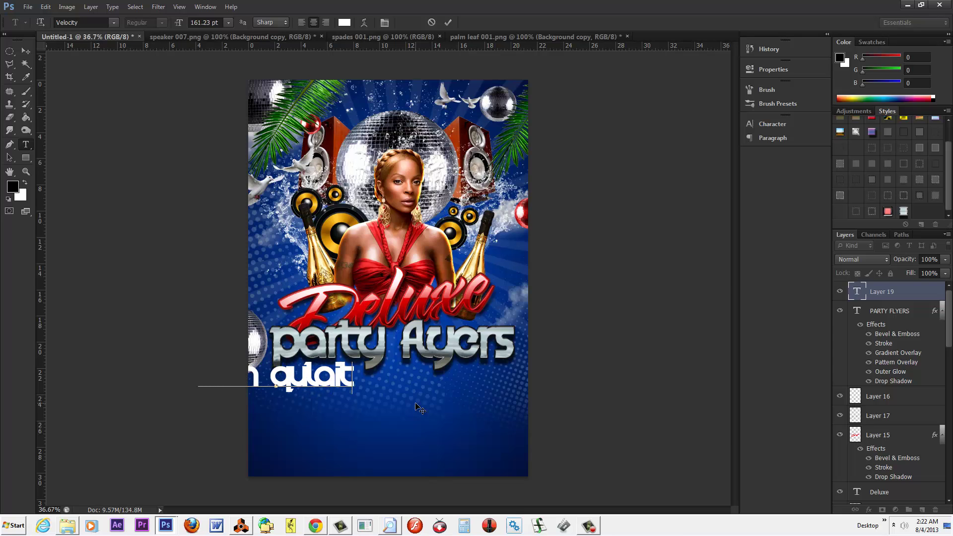
left_click(25, 51)
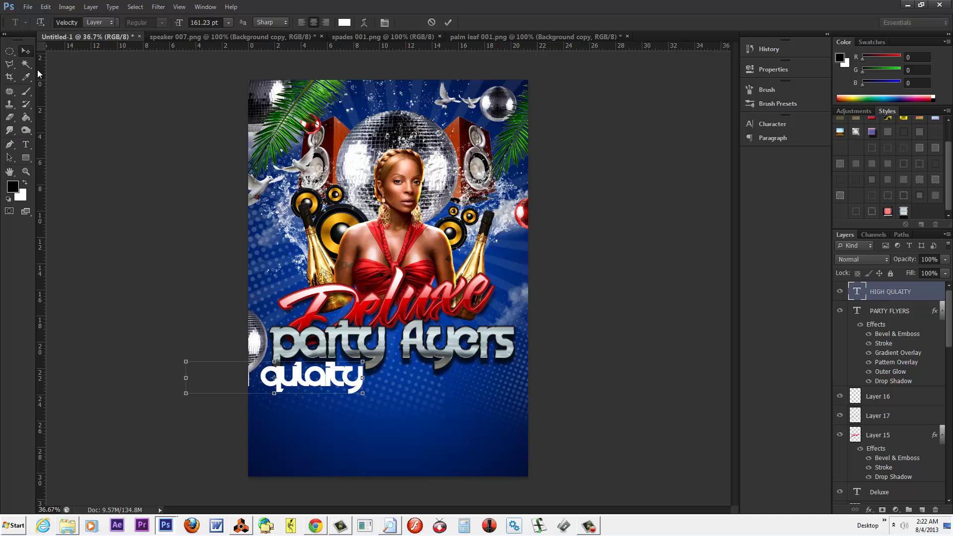
left_click_drag(276, 389, 336, 415)
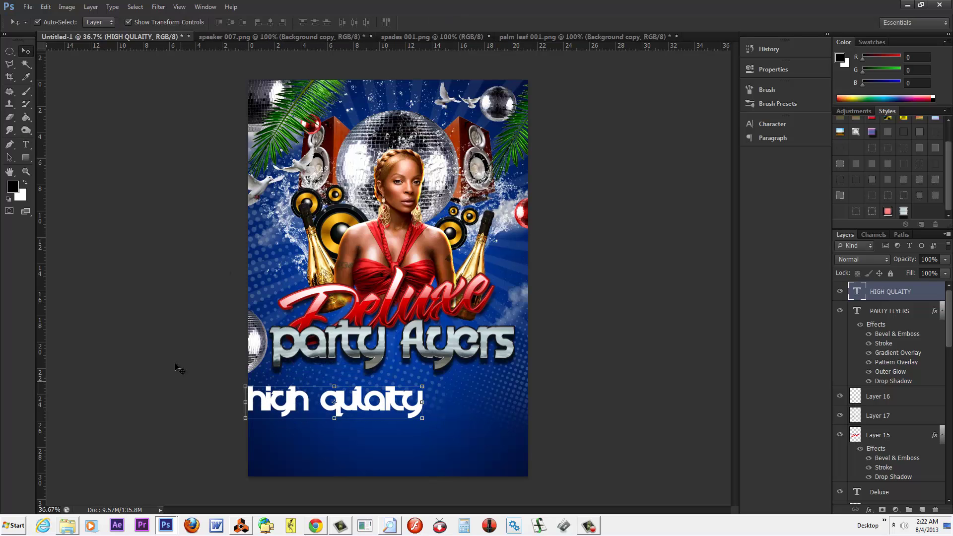
Change the font of the whole HIGH QULAITY text from Velocity to Impact.
left_click(25, 144)
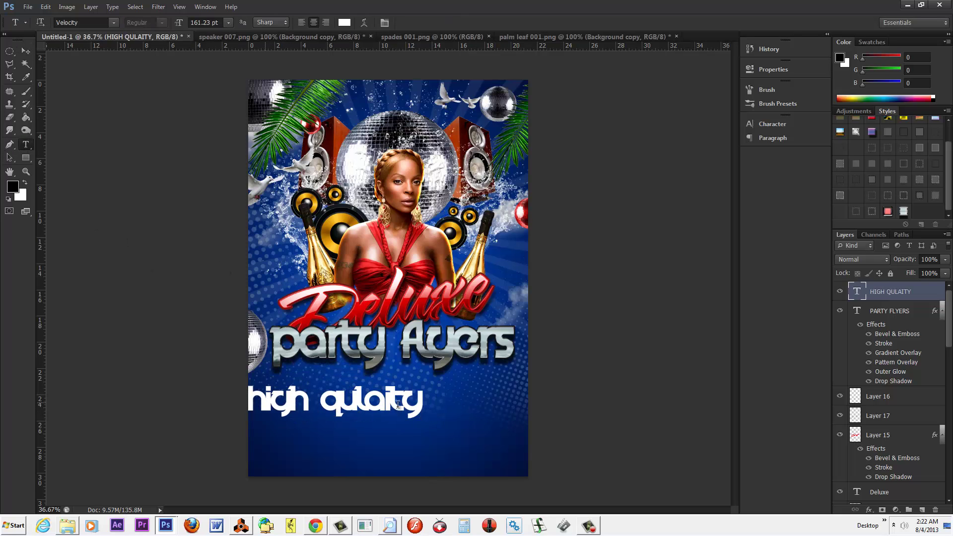
left_click_drag(421, 400, 192, 391)
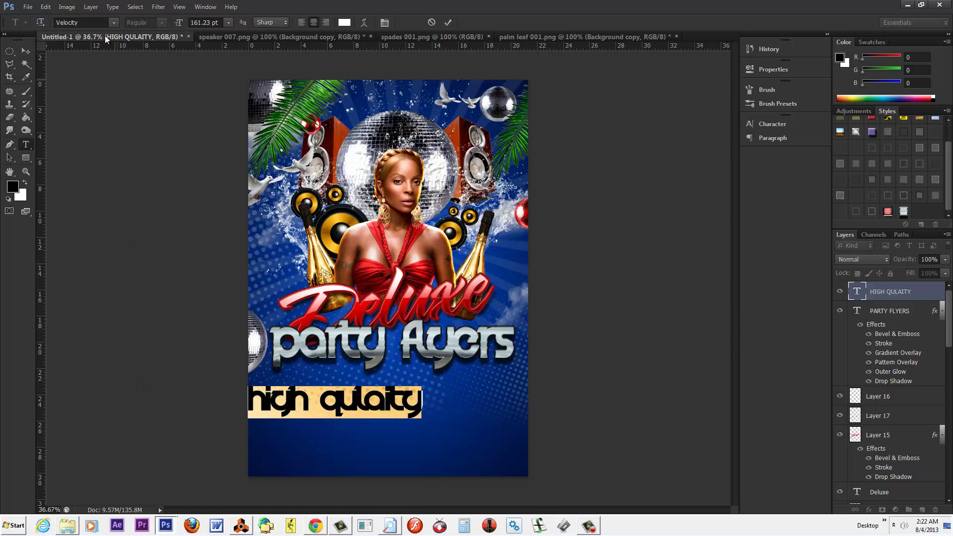
left_click(113, 23)
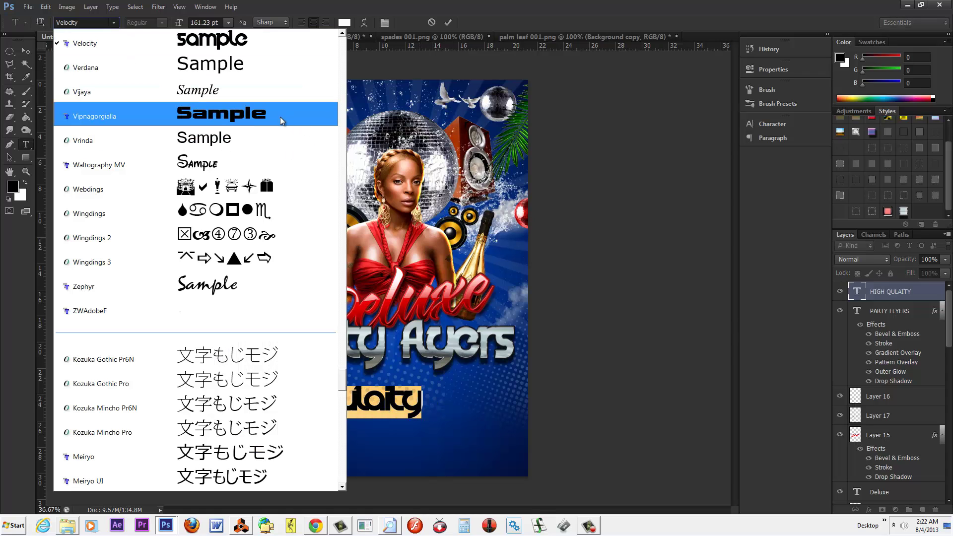
left_click_drag(343, 389, 355, 292)
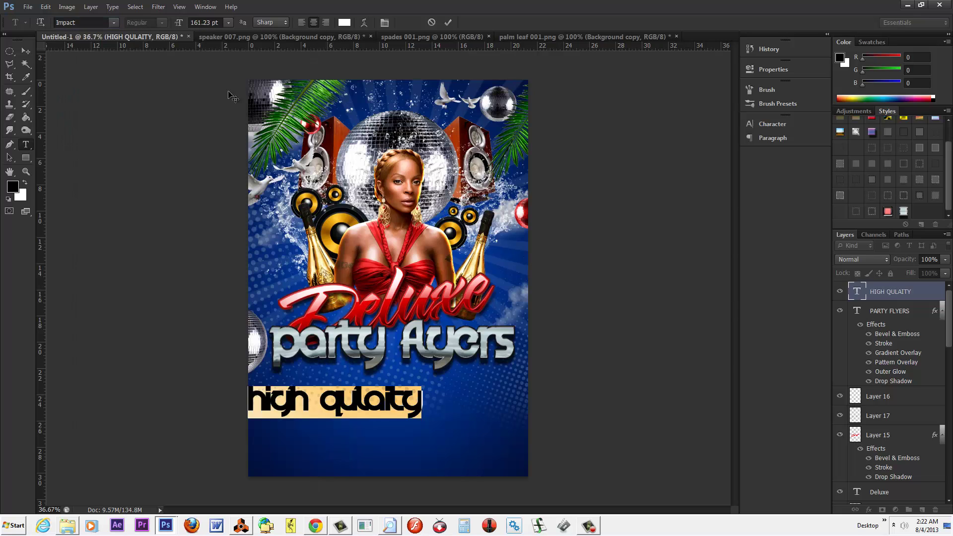
left_click(203, 90)
Correct the misspelled second word of the white text line so that it reads "HIGH QUALITY".
left_click(381, 400)
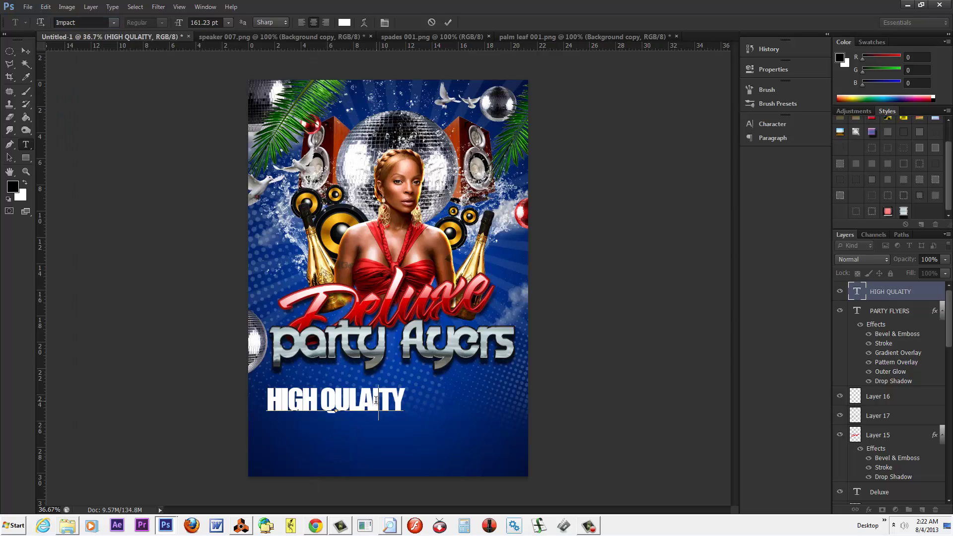
left_click_drag(334, 400, 420, 401)
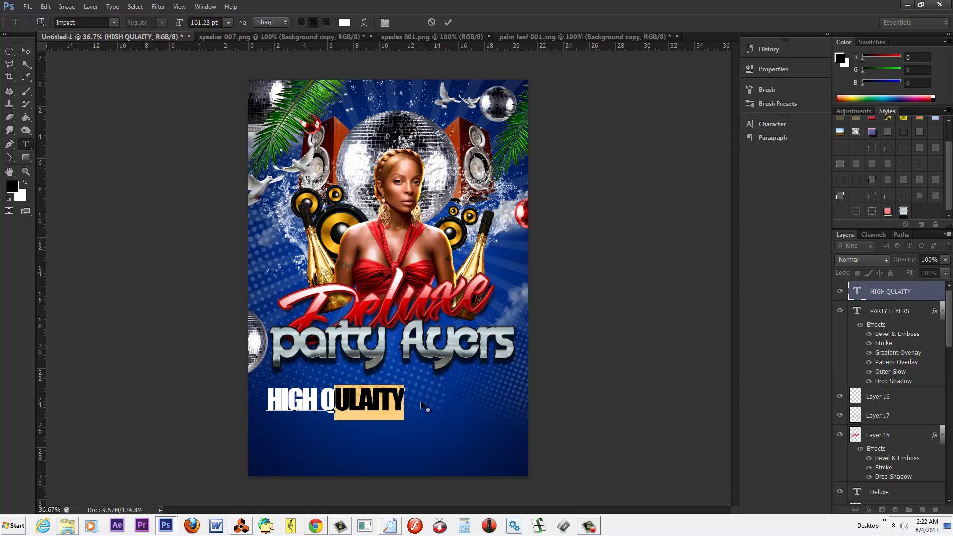
type("UALITY")
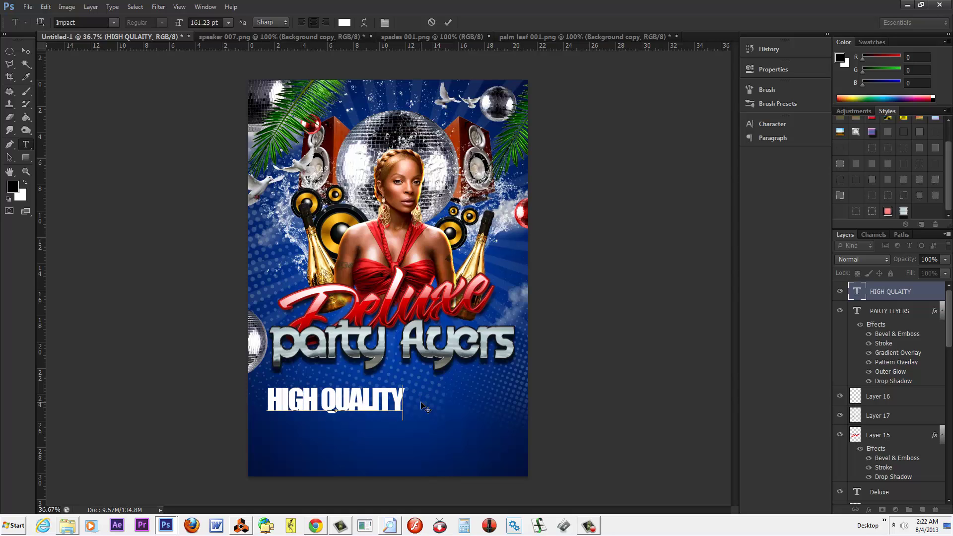
Continue the HIGH QUALITY line with "GRAPHIC DESIGNS FOR ANY & ALL OC" and shift the text slightly up towards PARTY FLYERS.
type(" G")
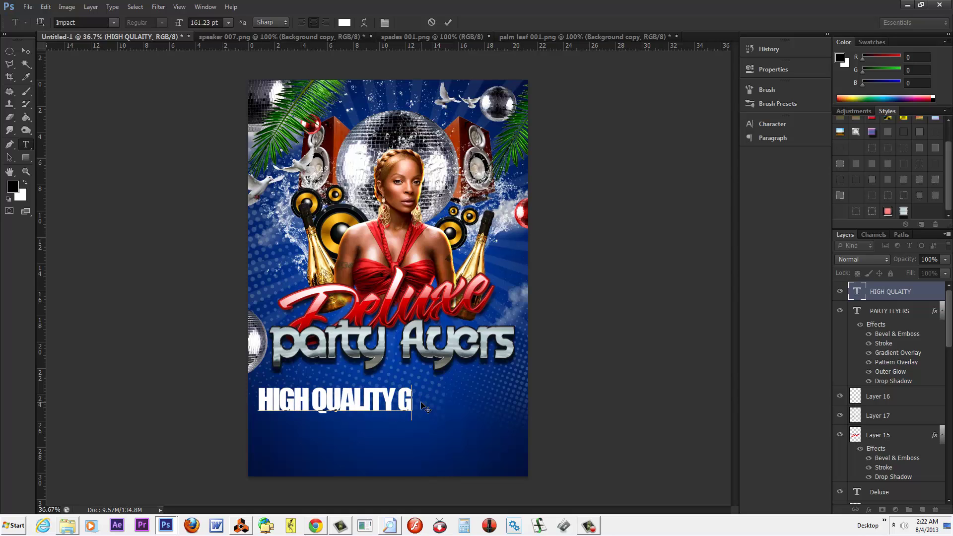
type("RAPHIC")
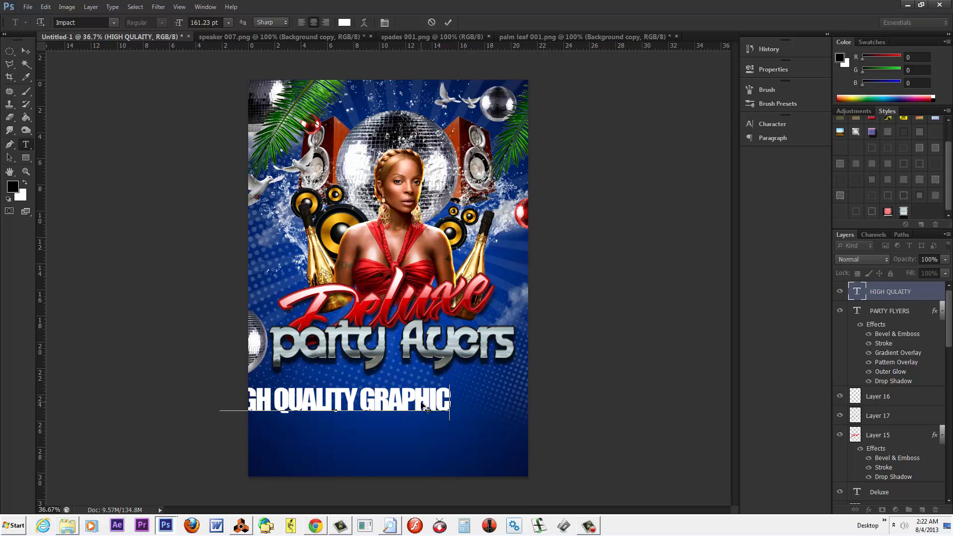
type(" DESIGNS")
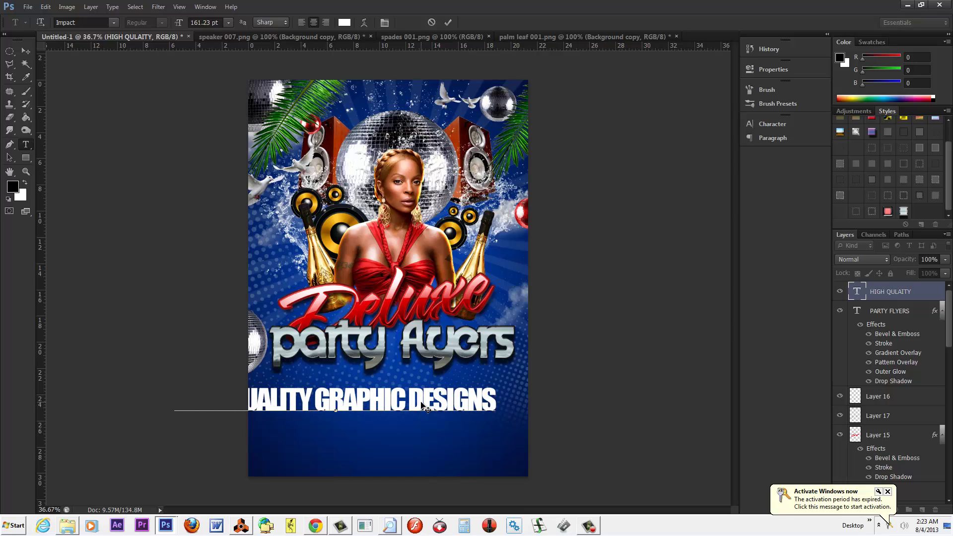
type(" FOR")
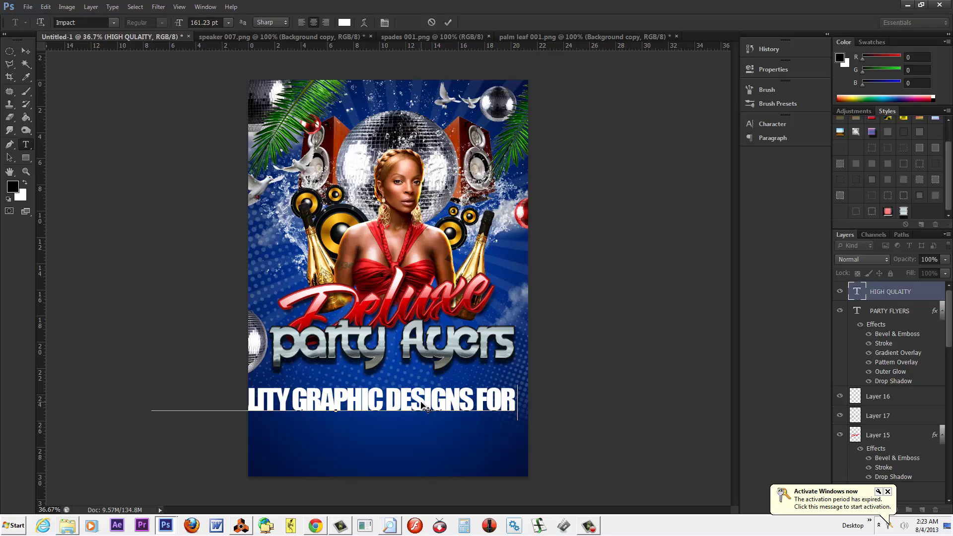
type(" ANY")
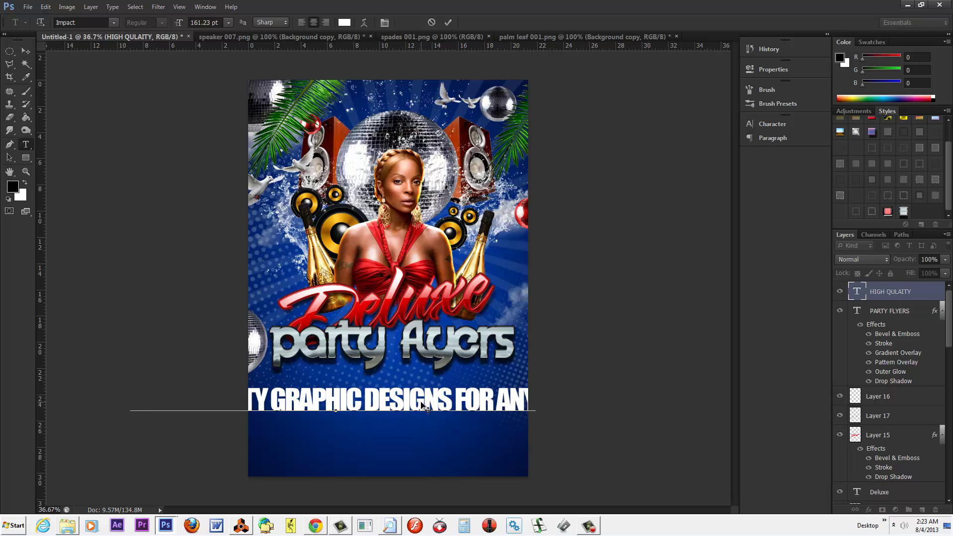
type(" &")
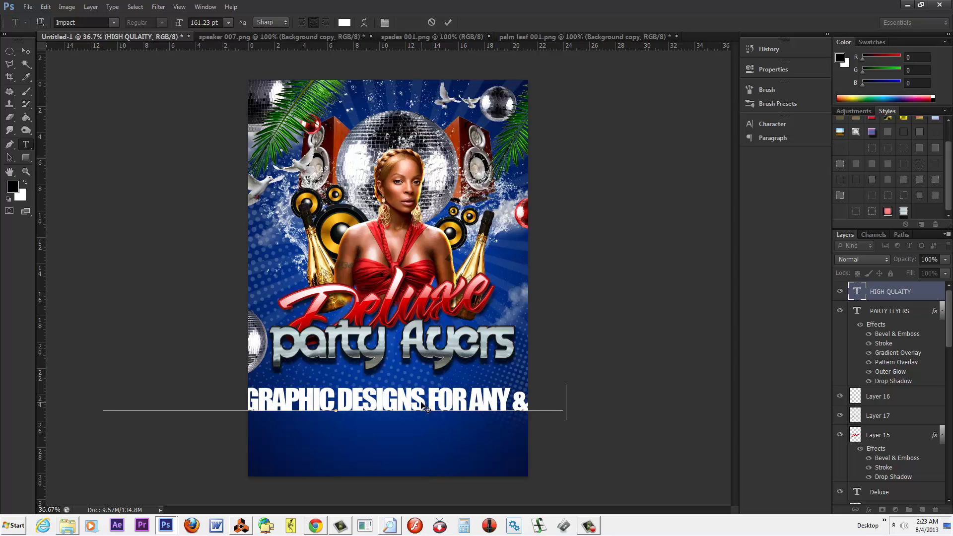
type(" ALL OC")
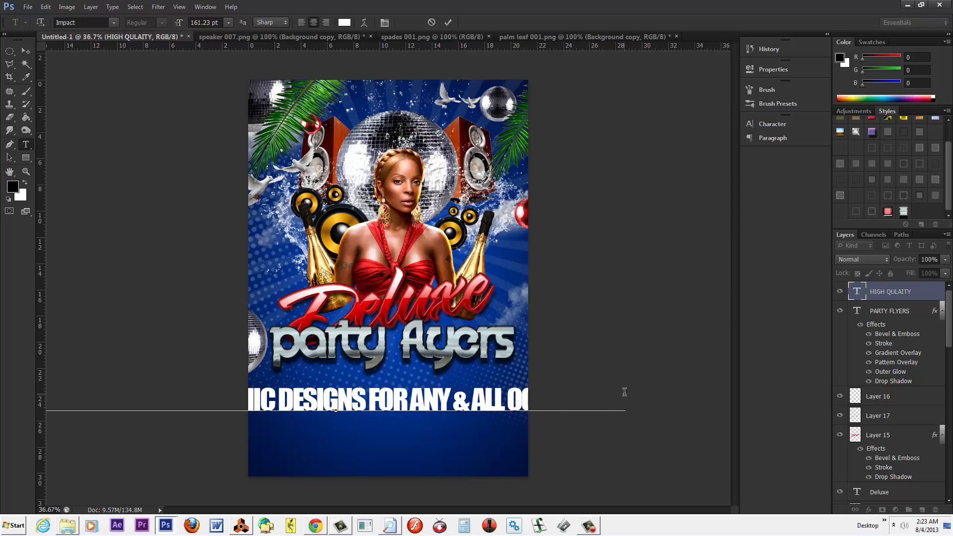
mouse_move(623, 392)
left_mouse_down()
mouse_move(600, 402)
mouse_move(614, 390)
left_mouse_up()
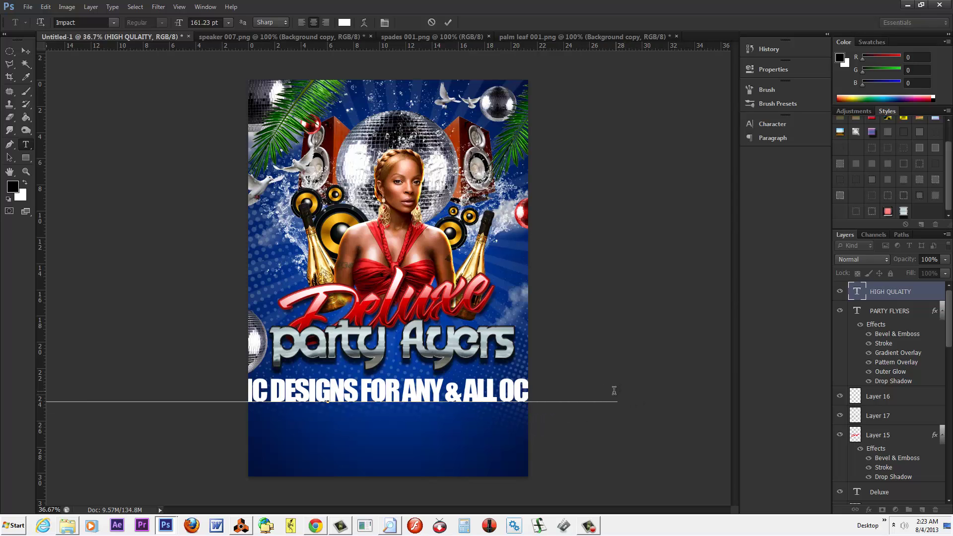